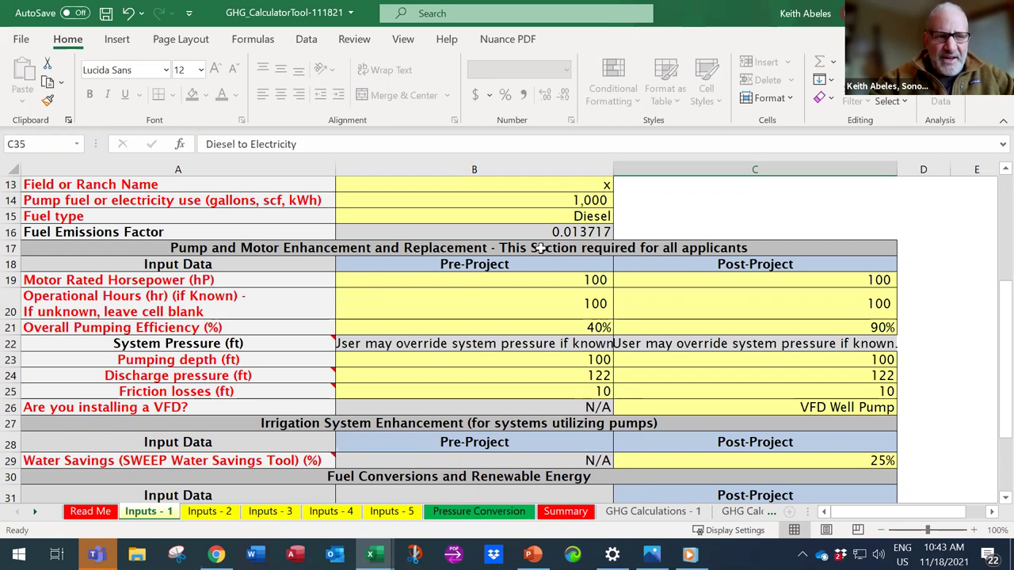
# - Review the project details and contact information on the Read Me sheet
pyautogui.click(91, 513)
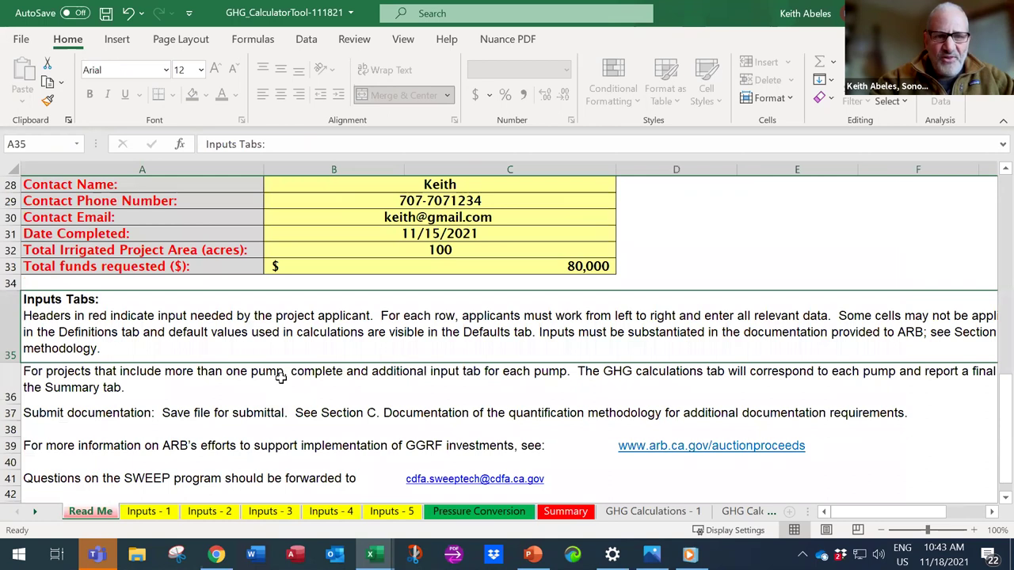
pyautogui.scroll(2, 281, 378)
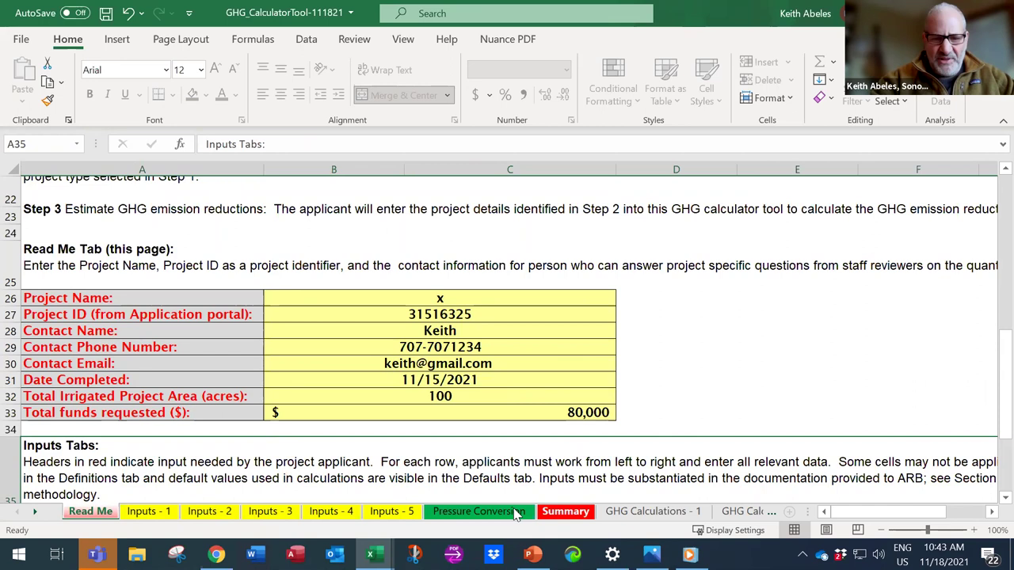
# - On the Inputs - 1 sheet, select Diesel as the pre-project fuel type
pyautogui.click(148, 512)
pyautogui.scroll(1, 410, 291)
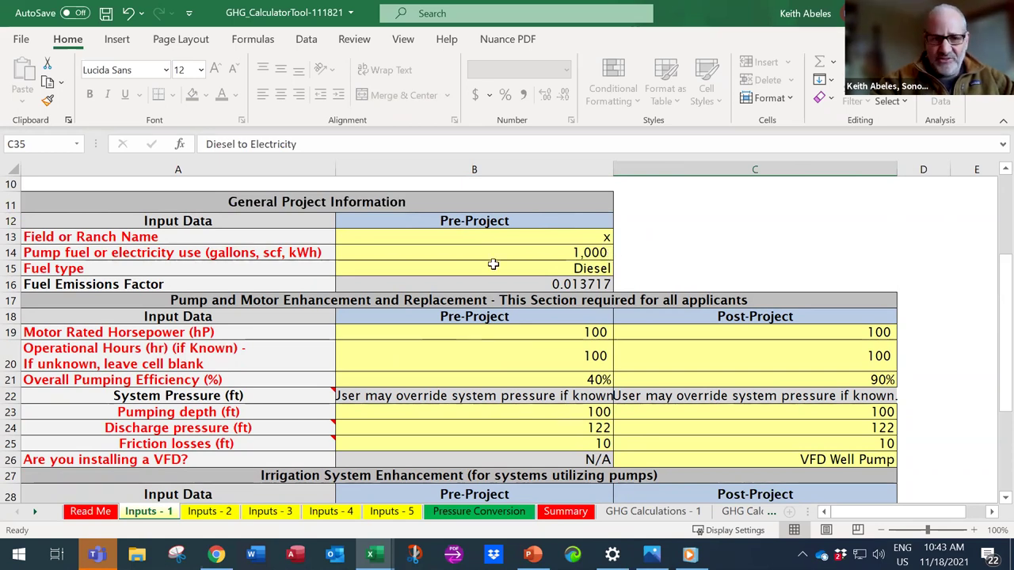
pyautogui.click(609, 269)
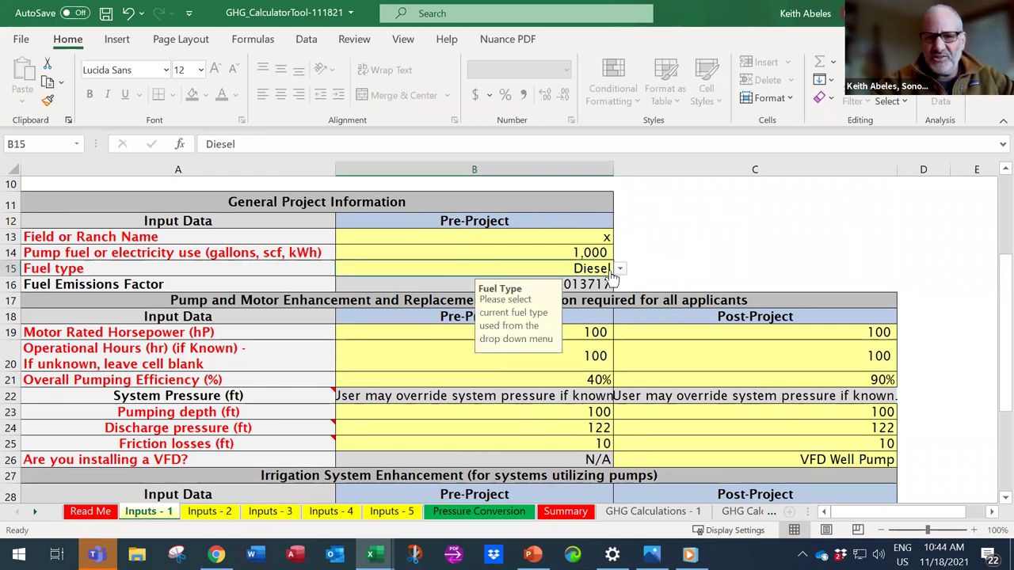
pyautogui.click(620, 271)
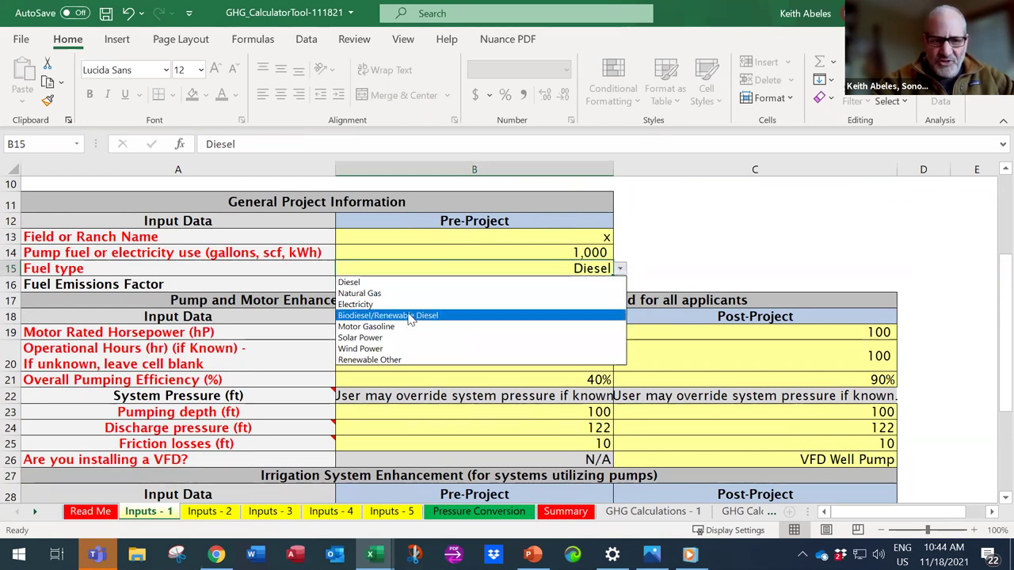
pyautogui.click(434, 287)
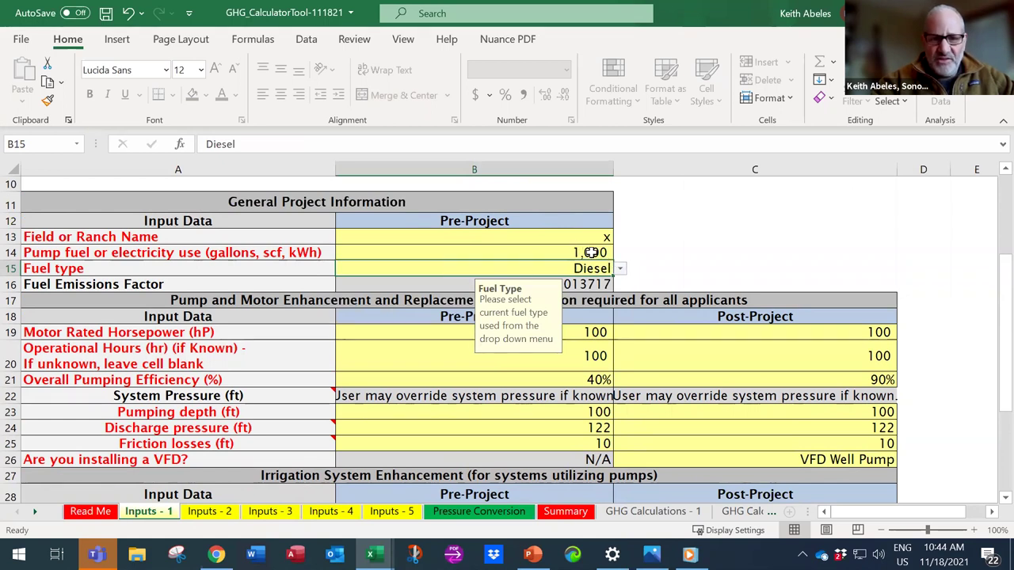
pyautogui.click(658, 251)
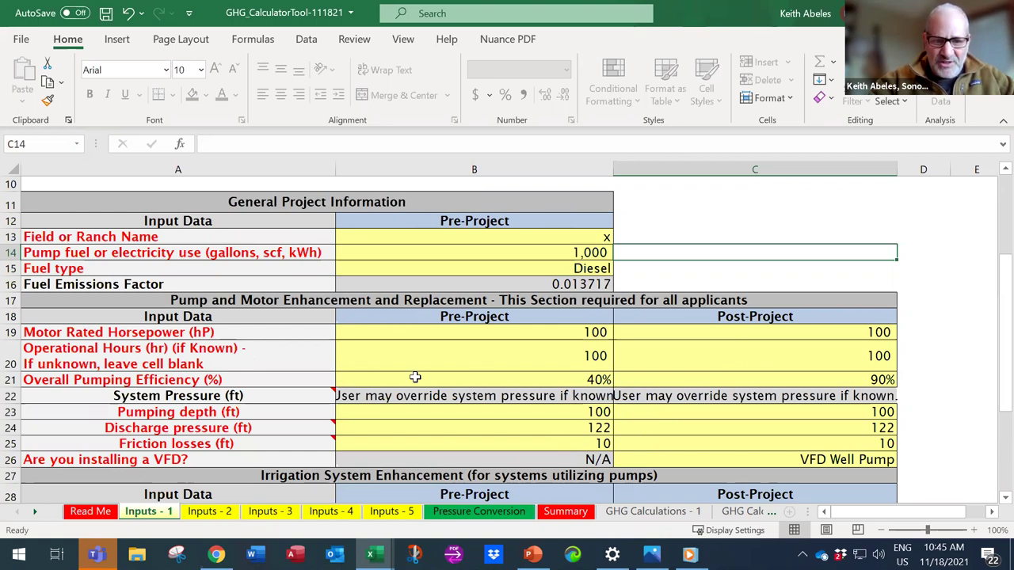
# - Check the discharge pressure conversion from psi to feet on the Pressure Conversion sheet and return to the Inputs - 1 sheet
pyautogui.scroll(-1, 460, 396)
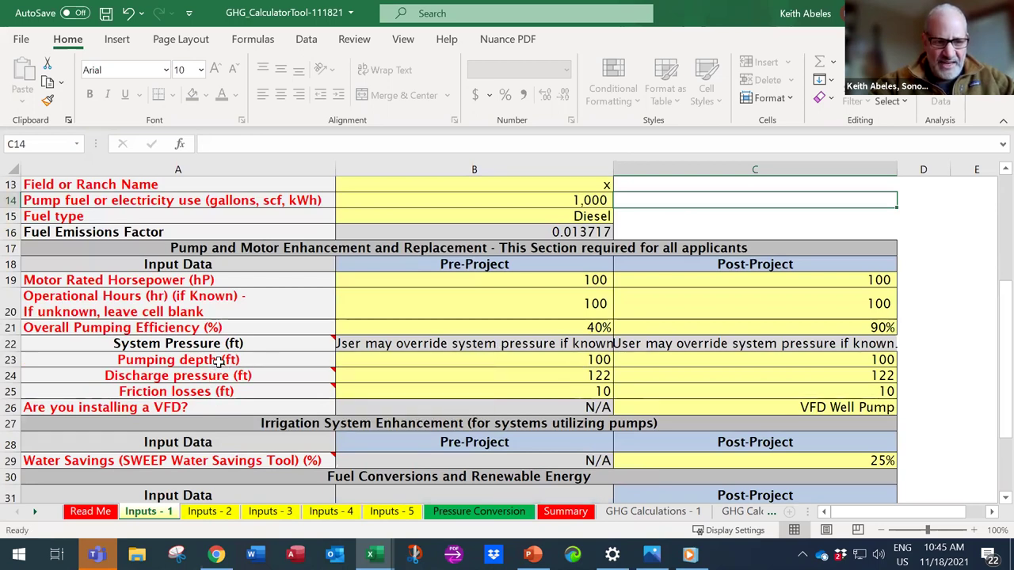
pyautogui.moveTo(250, 393)
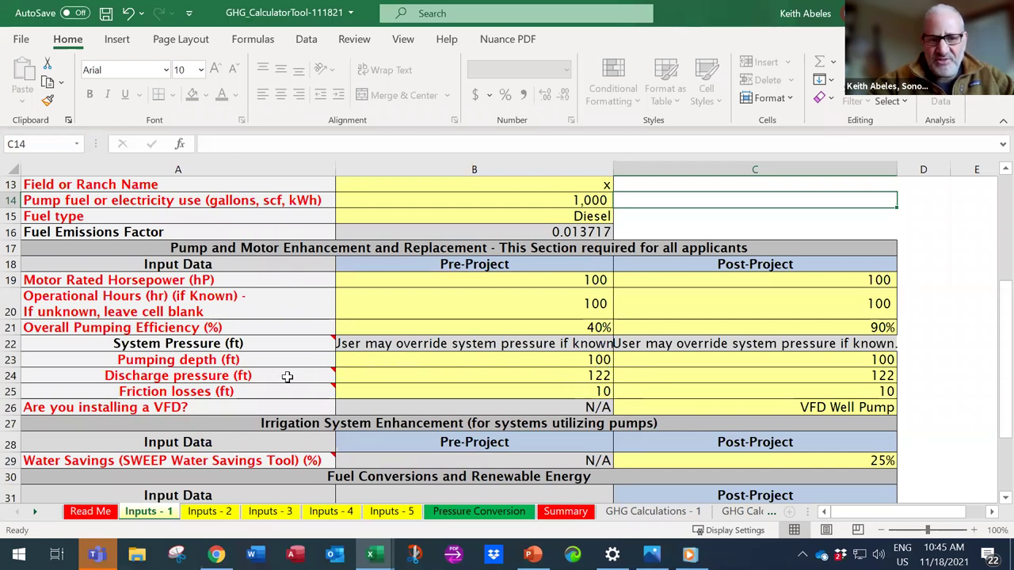
pyautogui.moveTo(277, 377)
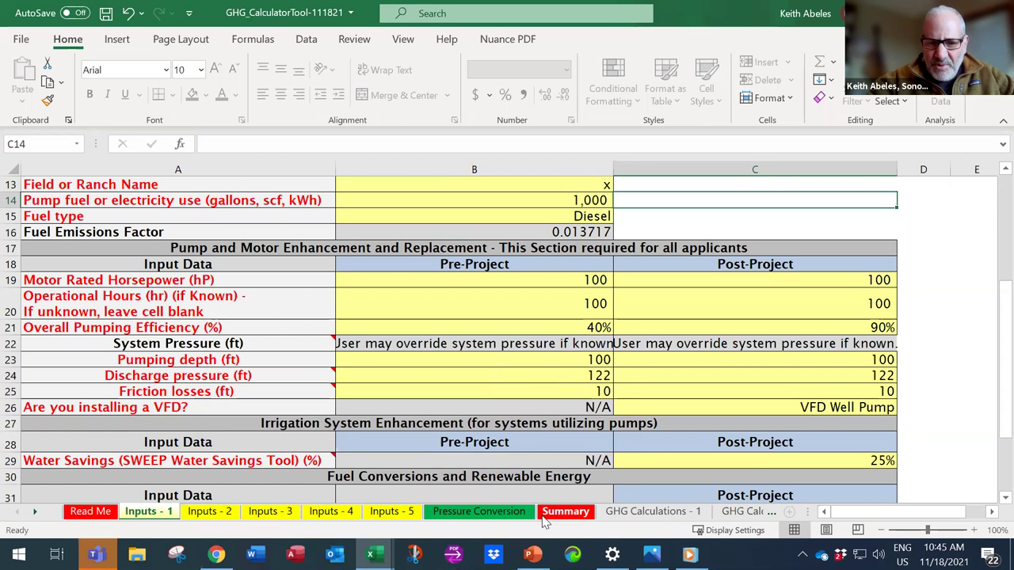
pyautogui.click(478, 512)
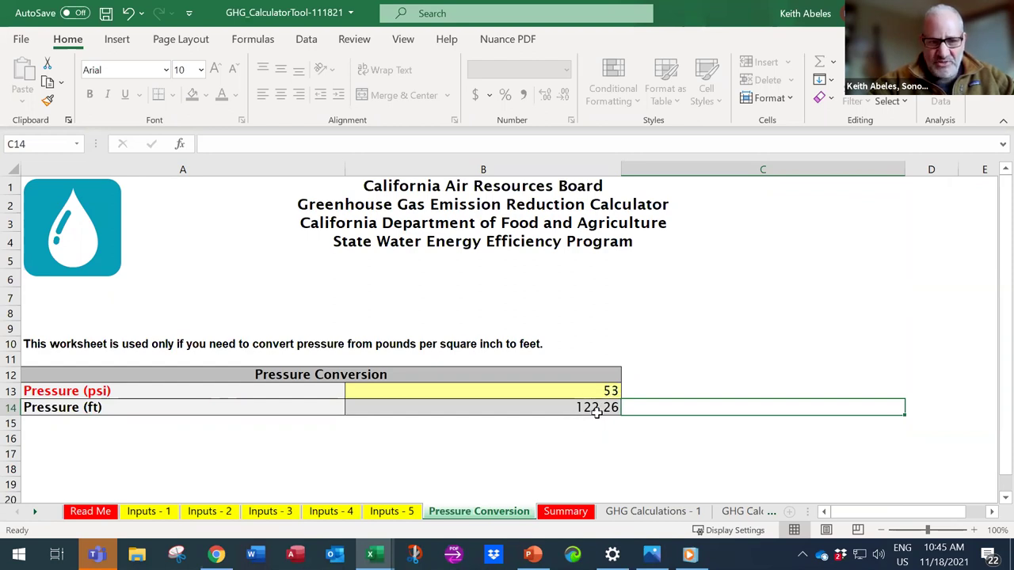
pyautogui.click(147, 511)
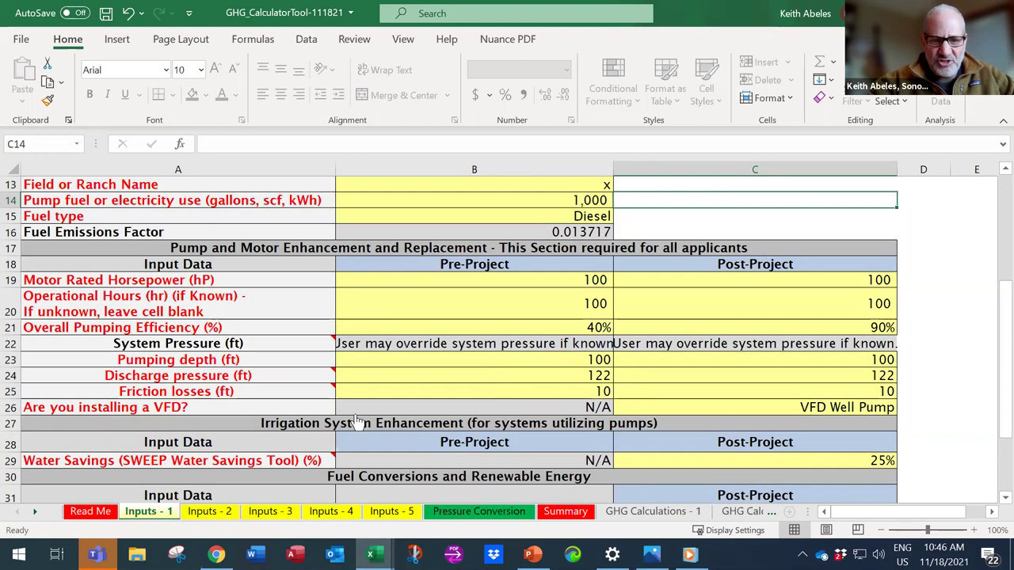
# - Check the guidance for pre- and post-project friction losses and the VFD selection for the post-project pump
pyautogui.click(579, 393)
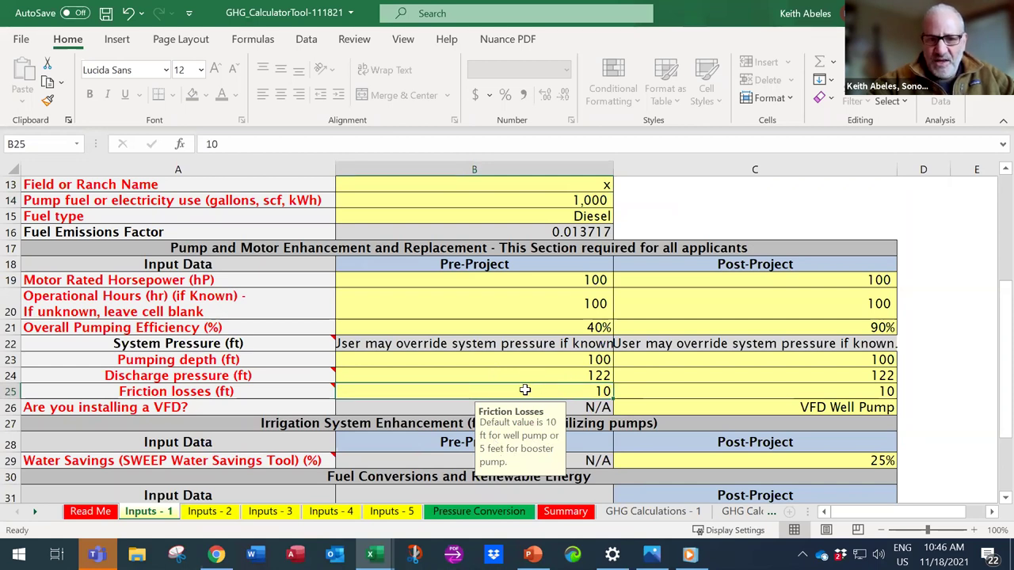
pyautogui.click(702, 392)
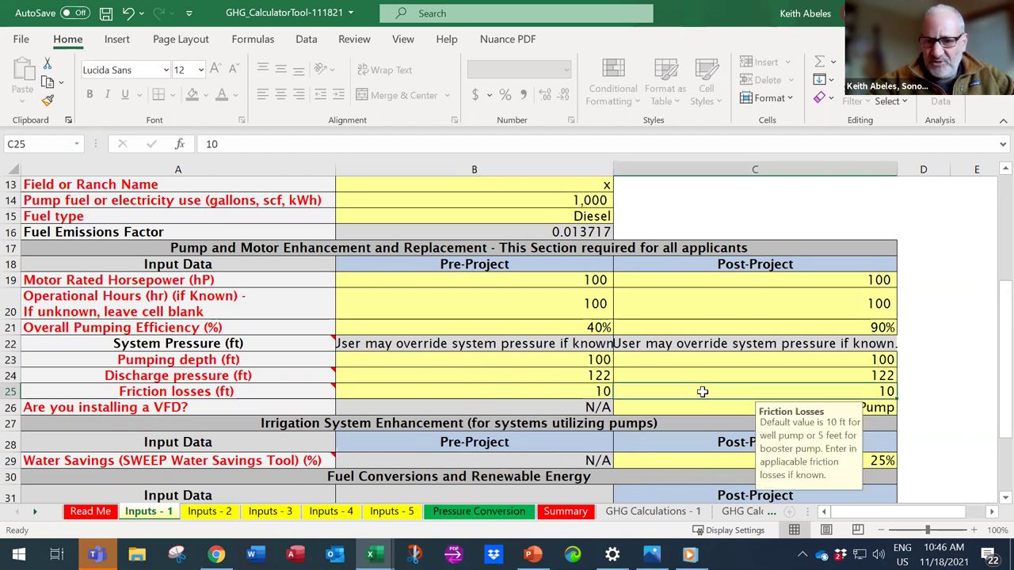
pyautogui.click(912, 404)
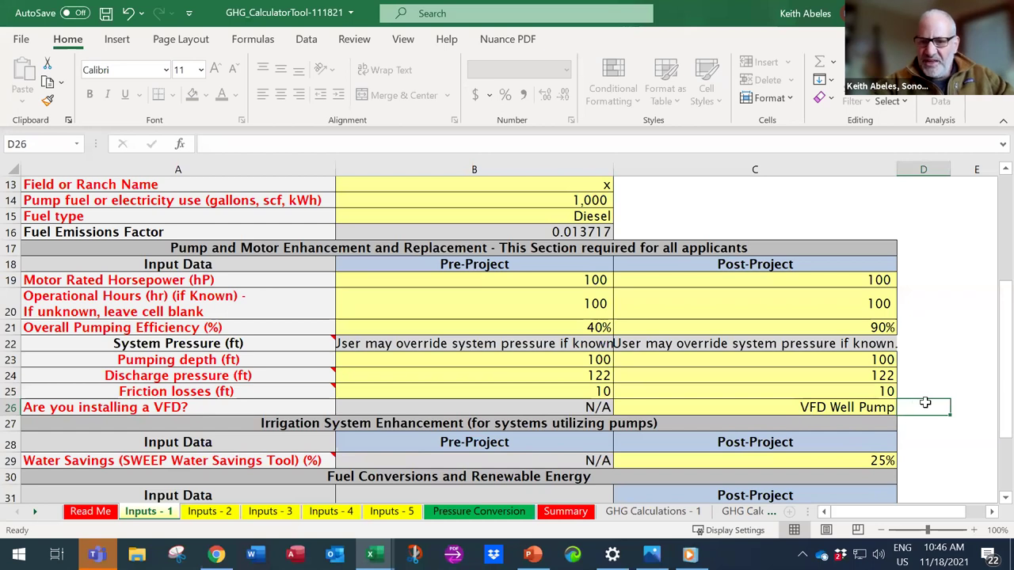
pyautogui.click(890, 407)
pyautogui.click(904, 408)
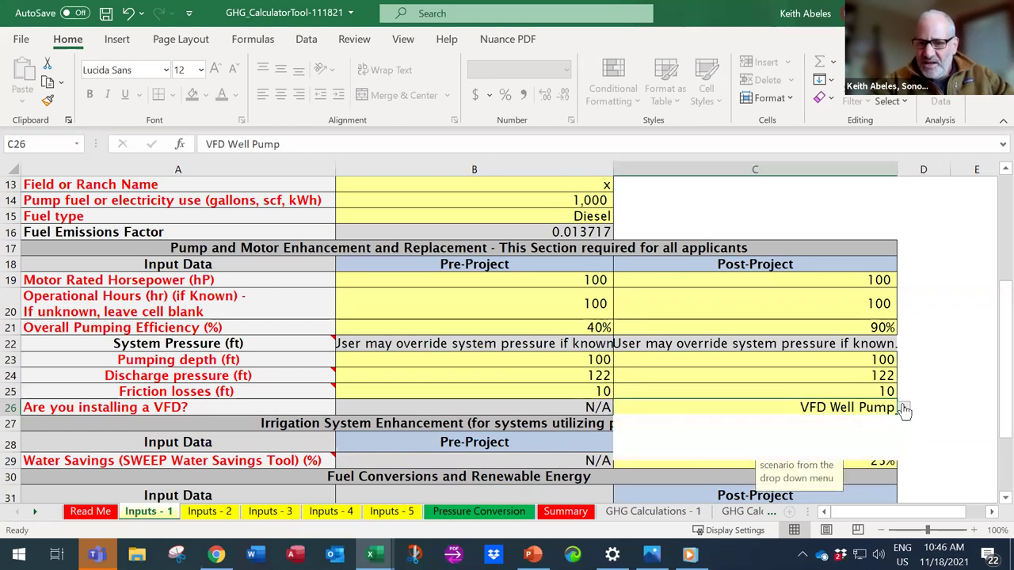
pyautogui.click(953, 418)
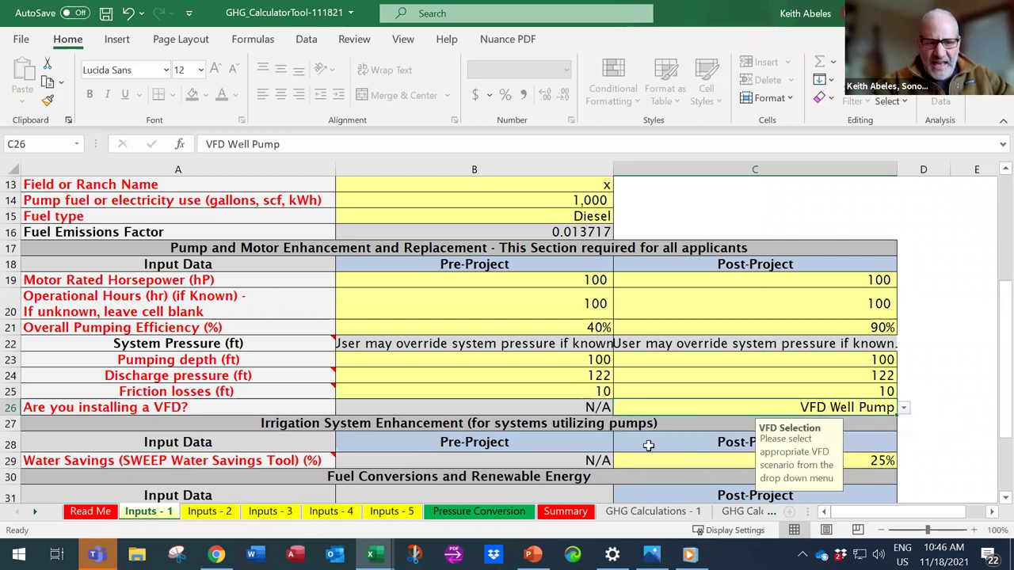
# - Check the guidance on where the post-project SWEEP water savings percentage comes from
pyautogui.scroll(-2, 647, 446)
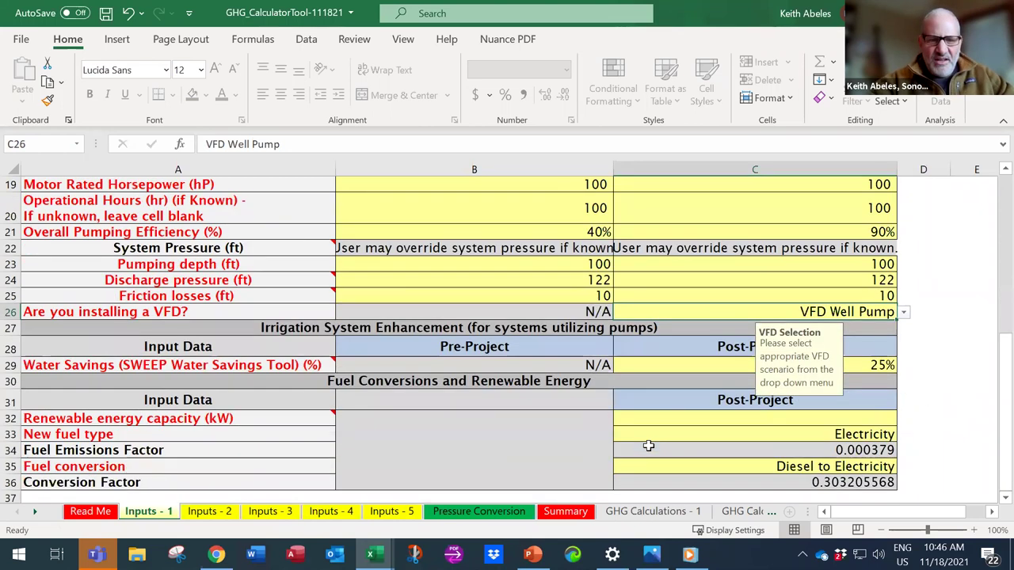
pyautogui.click(867, 365)
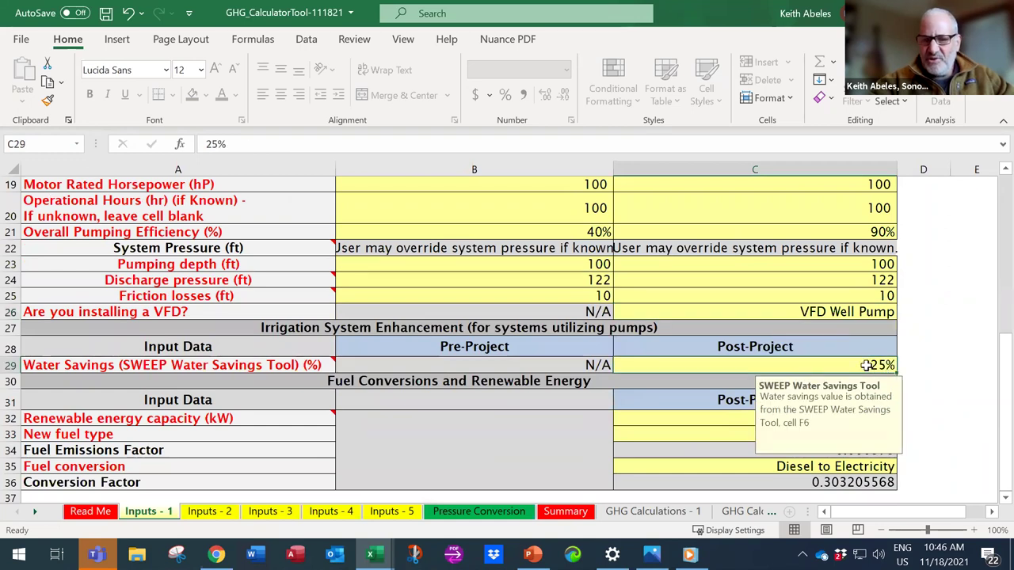
pyautogui.click(702, 366)
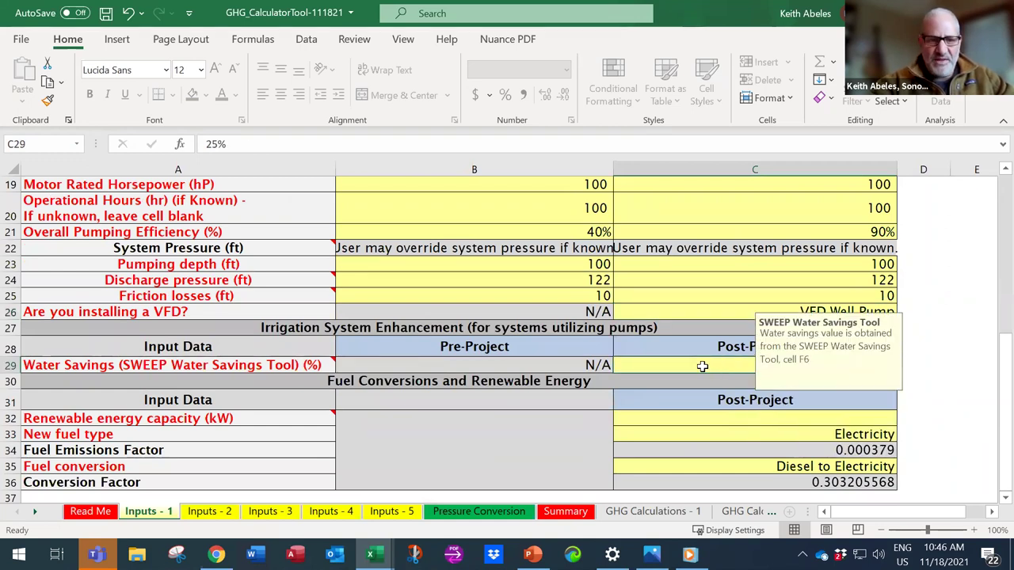
pyautogui.scroll(-3, 702, 365)
pyautogui.click(920, 366)
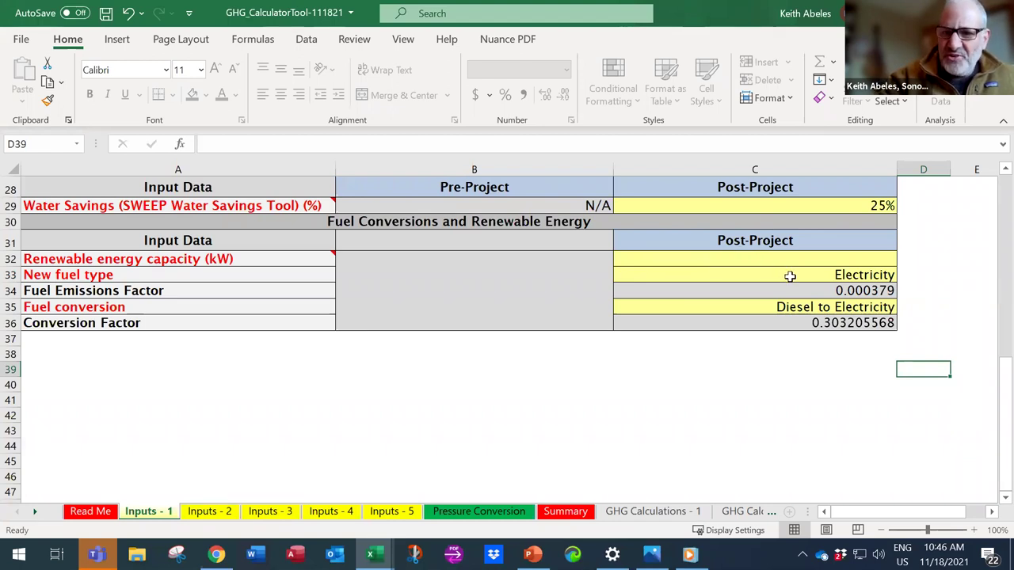
# - Check the post-project new fuel type and browse the available fuel conversion options without changing the selection
pyautogui.click(889, 281)
pyautogui.click(930, 293)
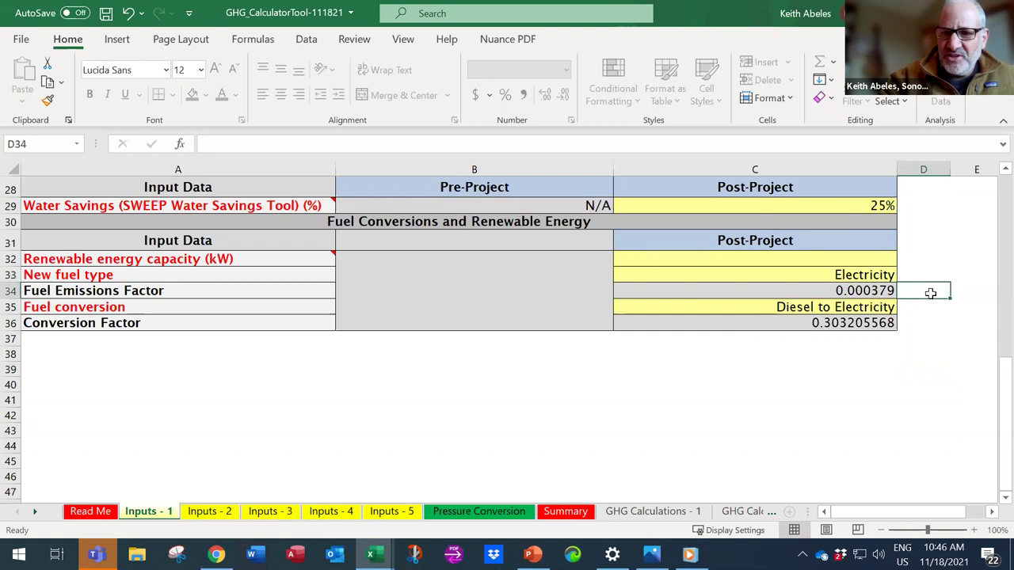
pyautogui.click(870, 312)
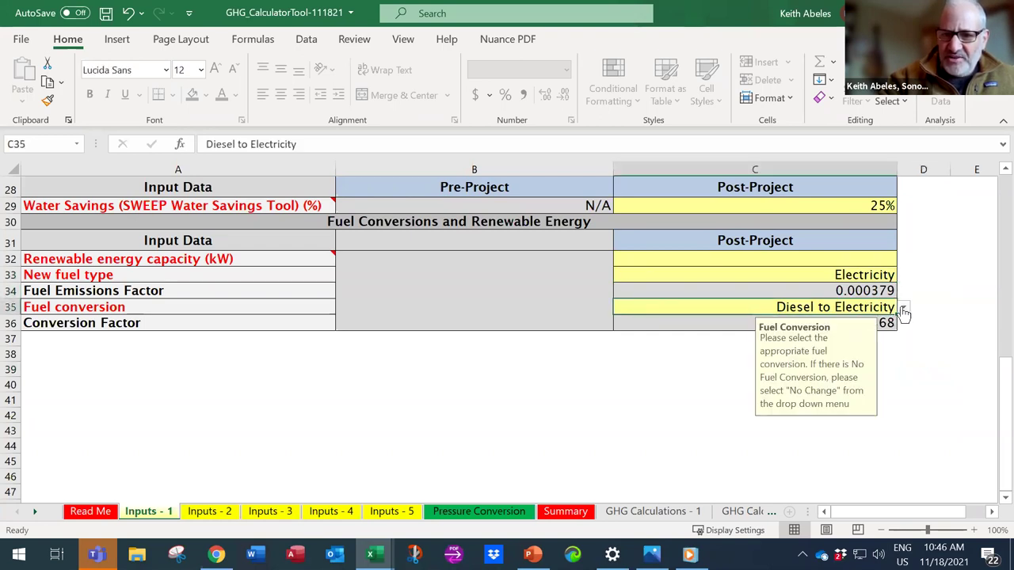
pyautogui.click(903, 308)
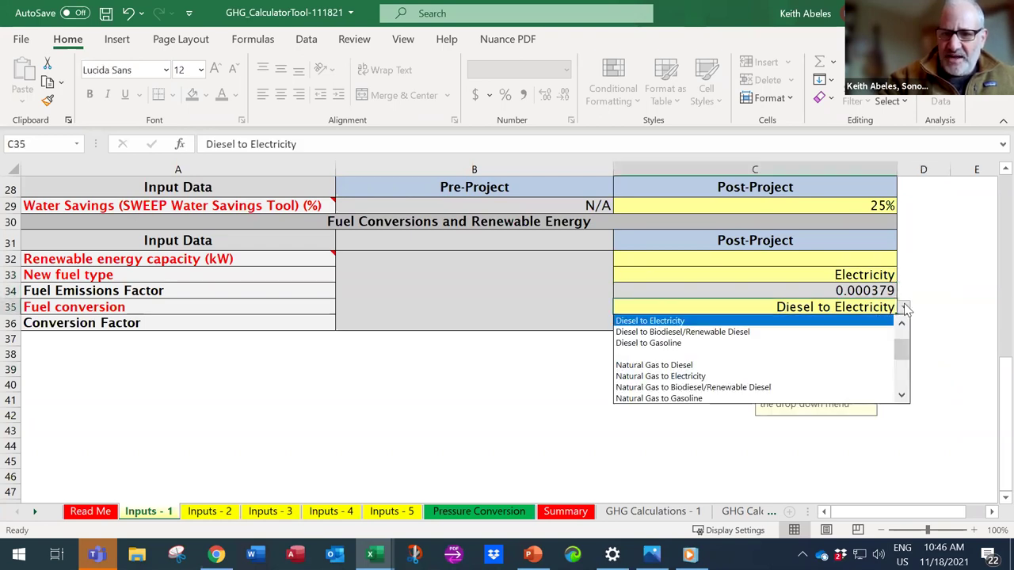
pyautogui.click(902, 394)
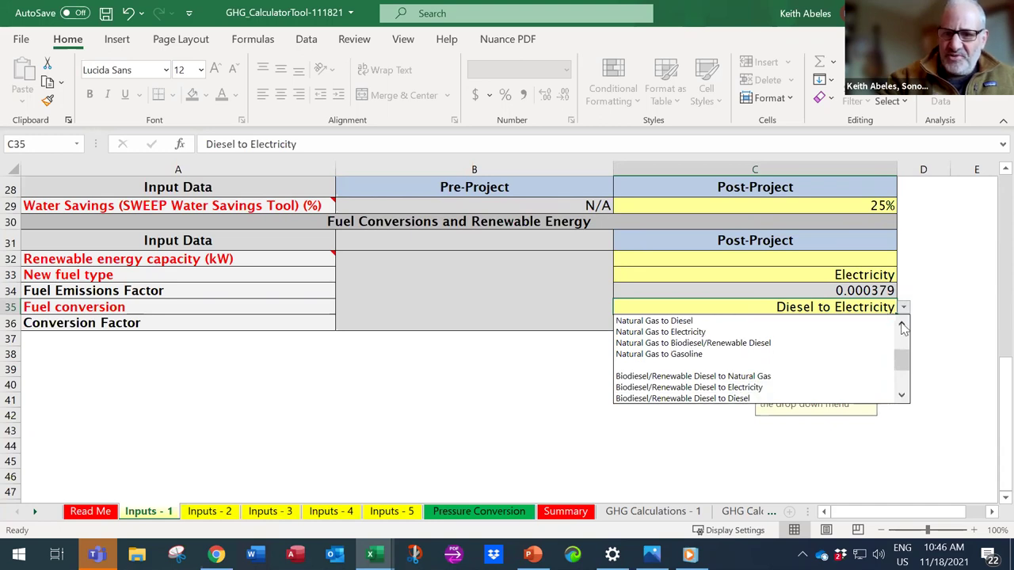
pyautogui.press('Escape')
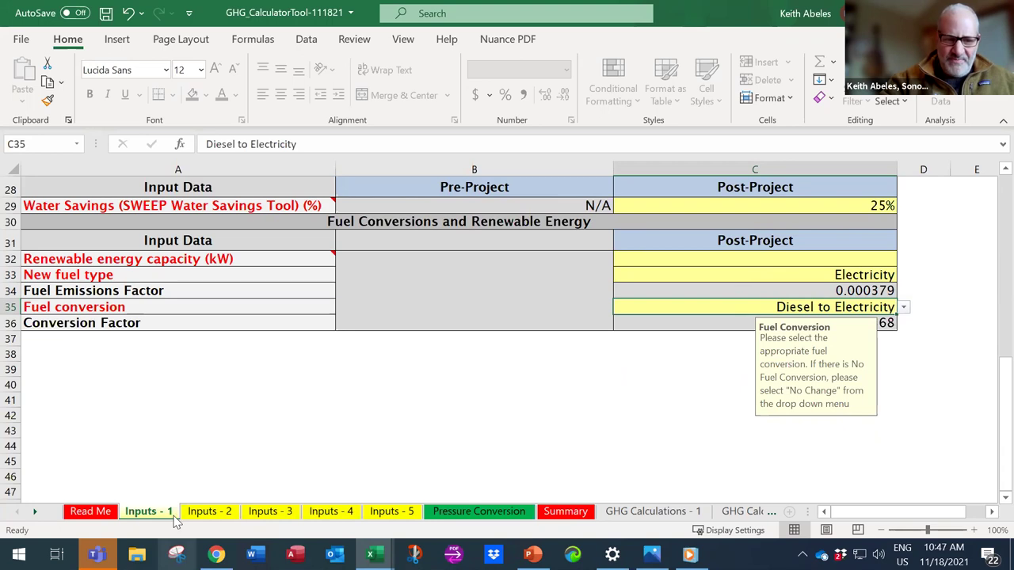
# - Glance at the Inputs - 2 sheet and examine the equation results and total emission reductions on the GHG Calculations - 1 sheet
pyautogui.click(211, 511)
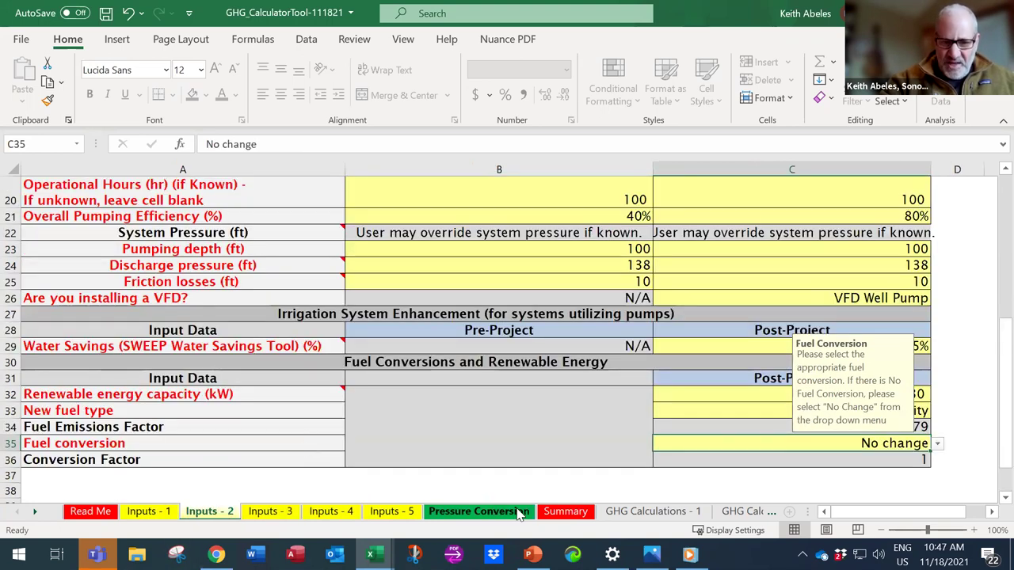
pyautogui.click(633, 513)
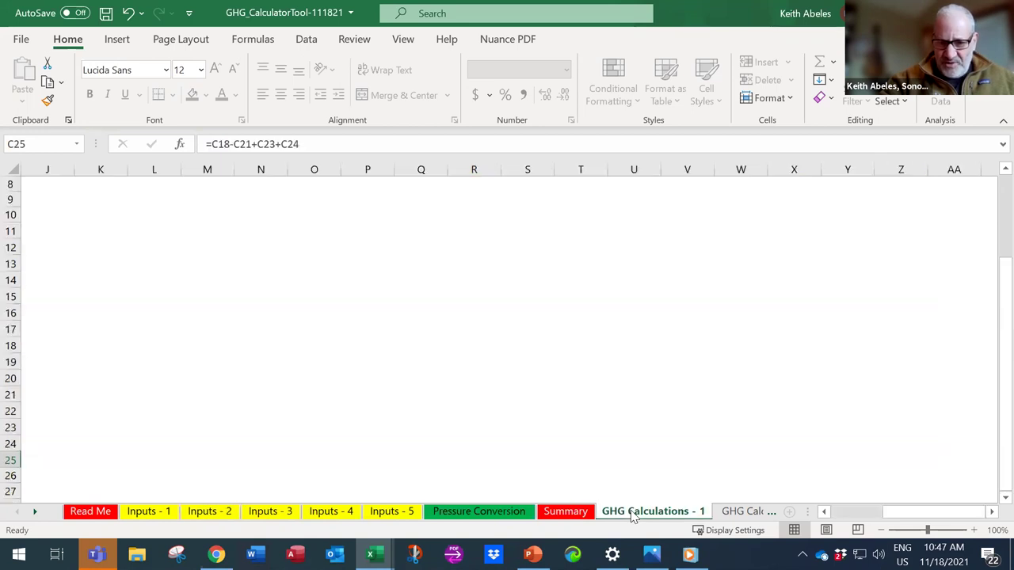
pyautogui.scroll(3, 625, 383)
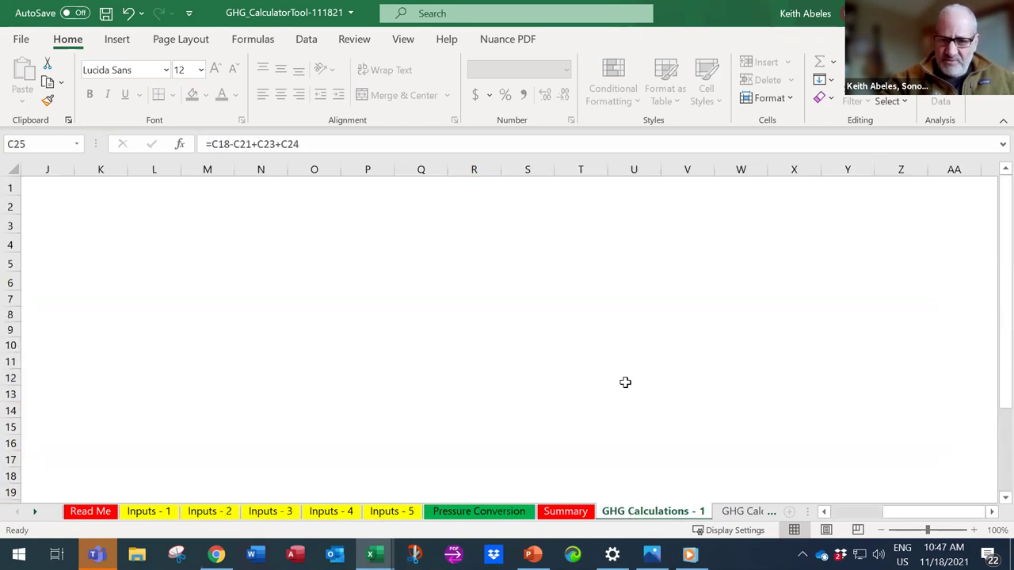
pyautogui.hscroll(3, 625, 383)
pyautogui.hscroll(-6, 625, 383)
pyautogui.rightClick(625, 382)
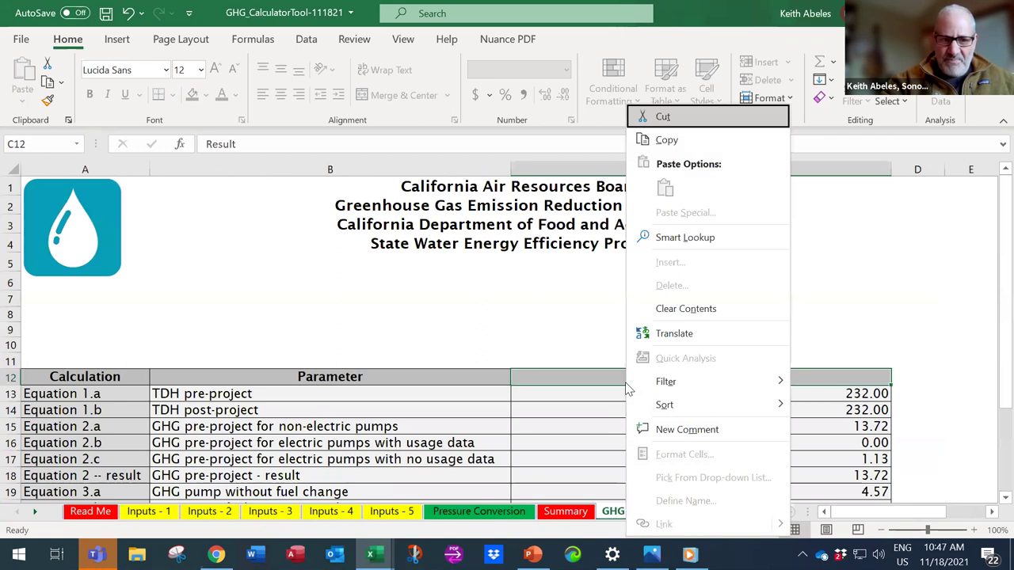
pyautogui.press('Escape')
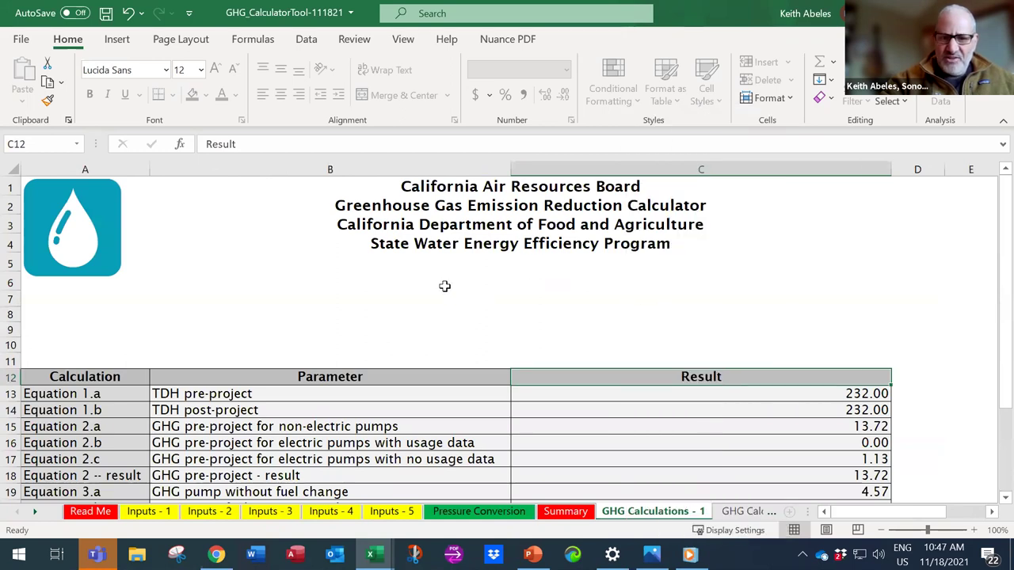
pyautogui.scroll(-4, 444, 286)
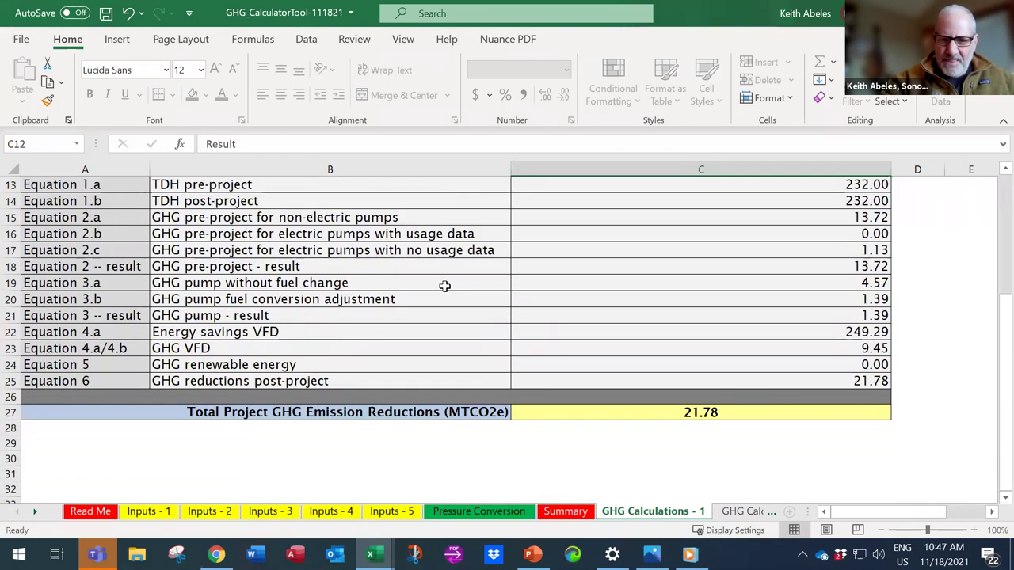
pyautogui.doubleClick(444, 286)
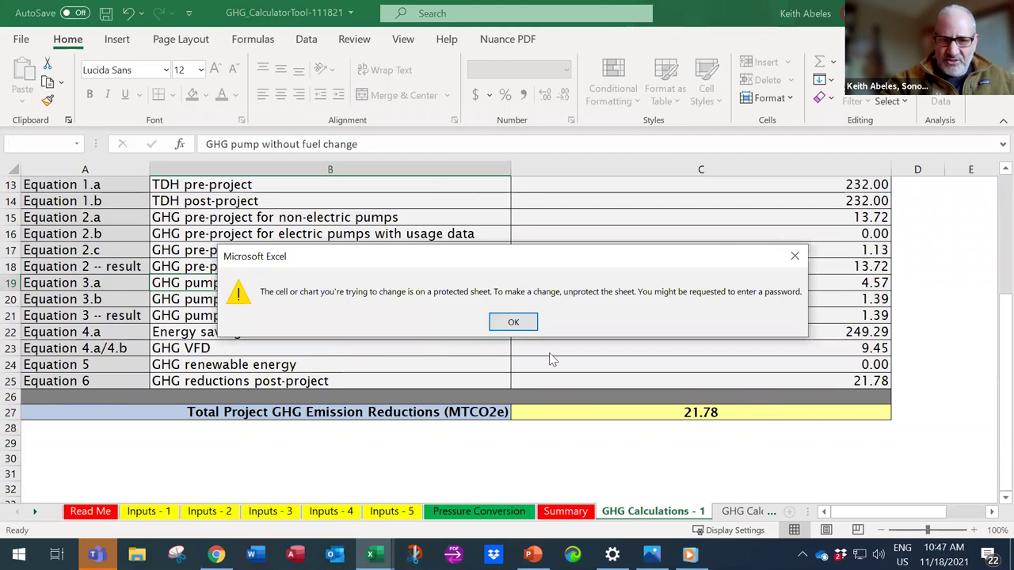
pyautogui.click(521, 322)
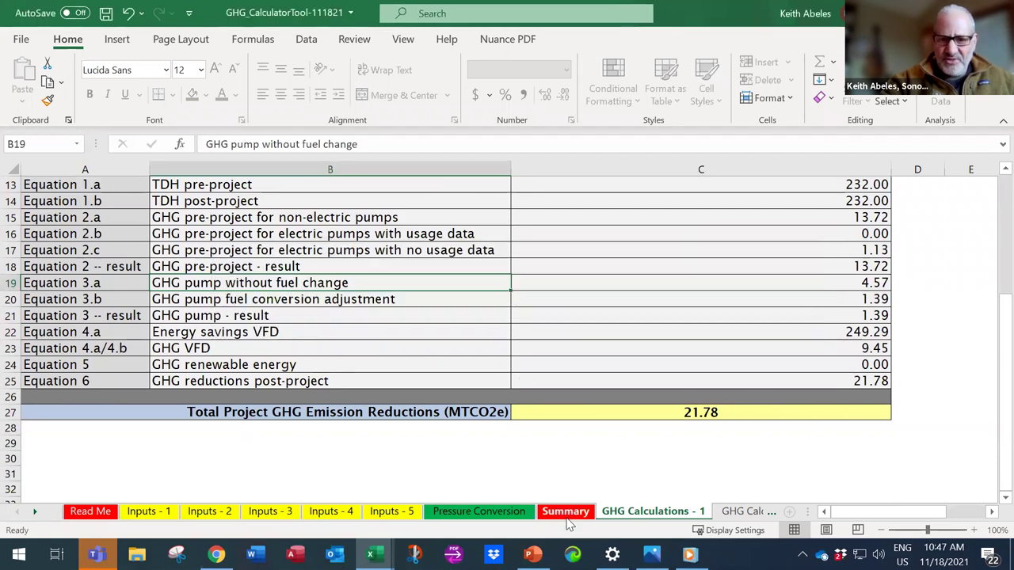
# - Review the overall GHG benefits and funding results on the Summary sheet
pyautogui.click(565, 510)
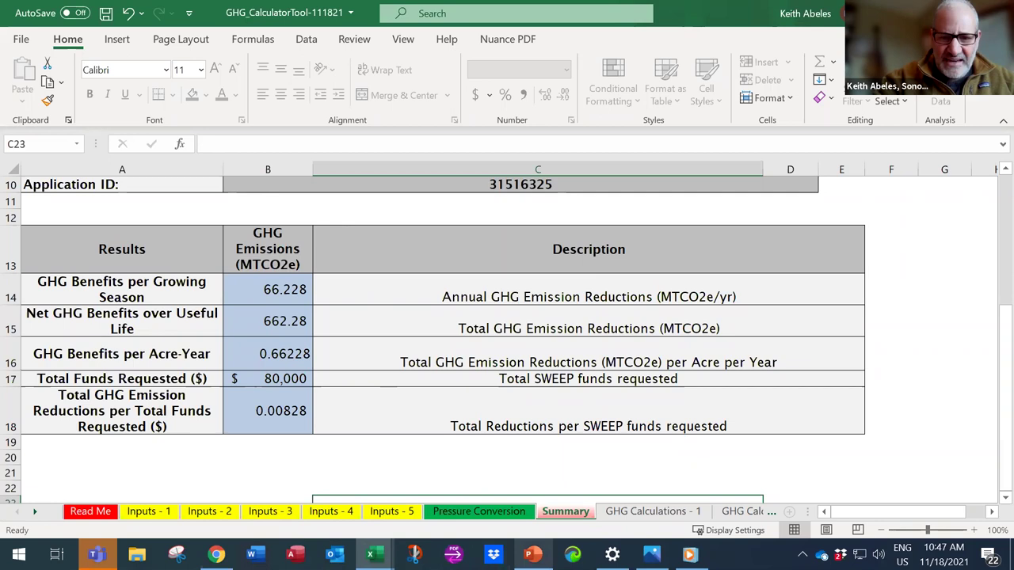
# - Switch to the PowerPoint deck, present from the GHG Calculator Tool & Support slide and advance to the pump test example
pyautogui.click(532, 554)
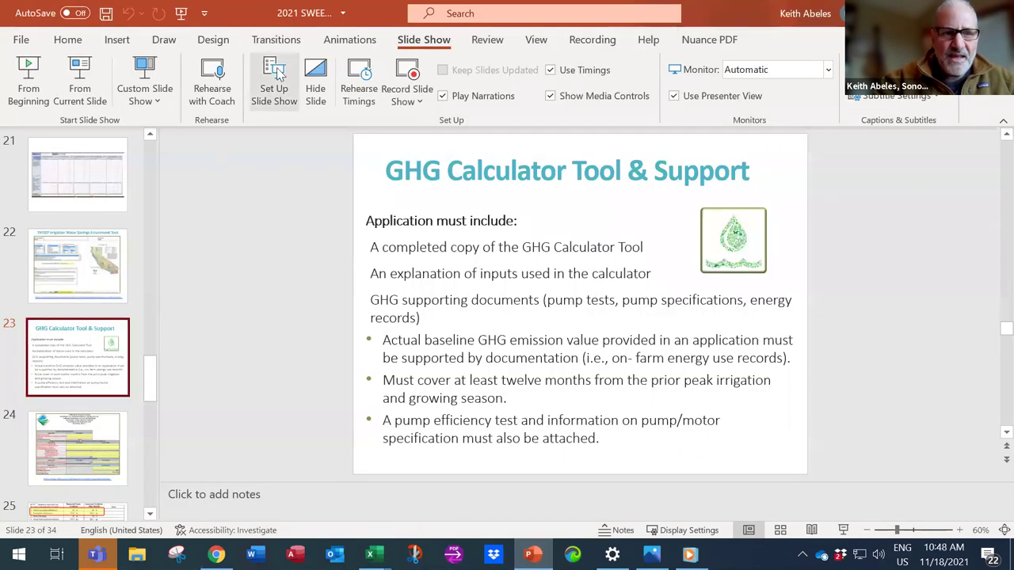
pyautogui.click(80, 79)
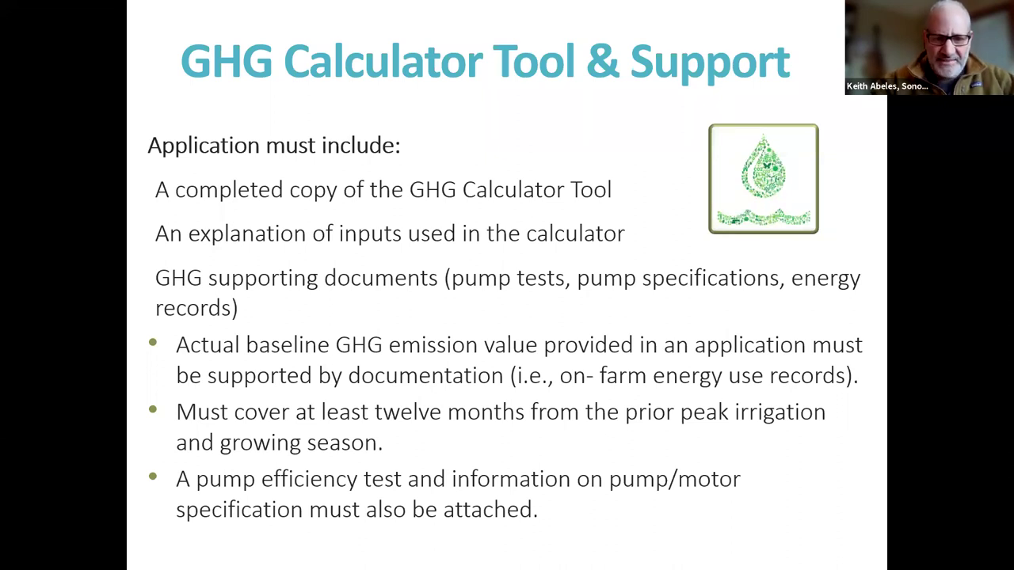
pyautogui.press('Right')
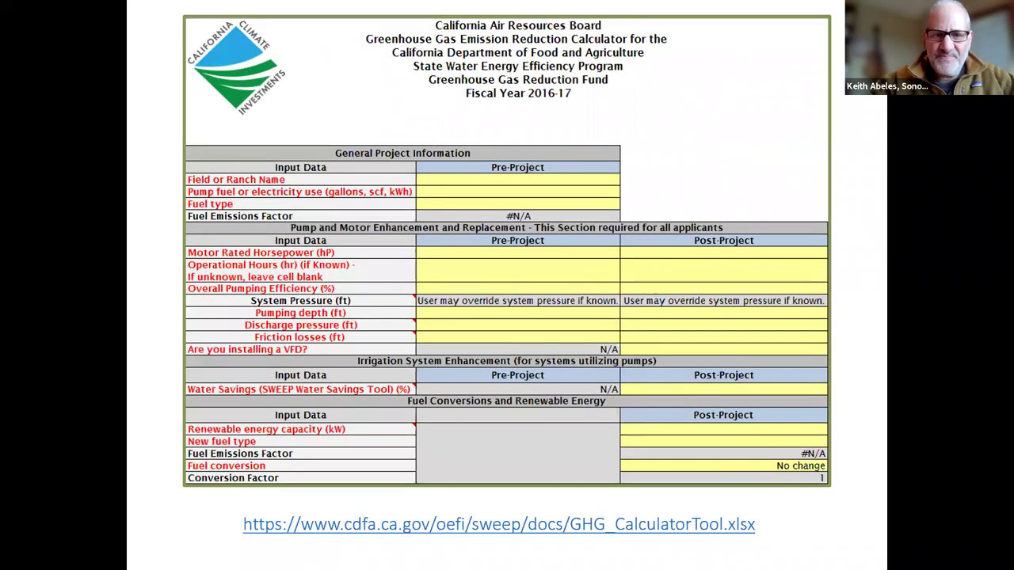
pyautogui.press('Right')
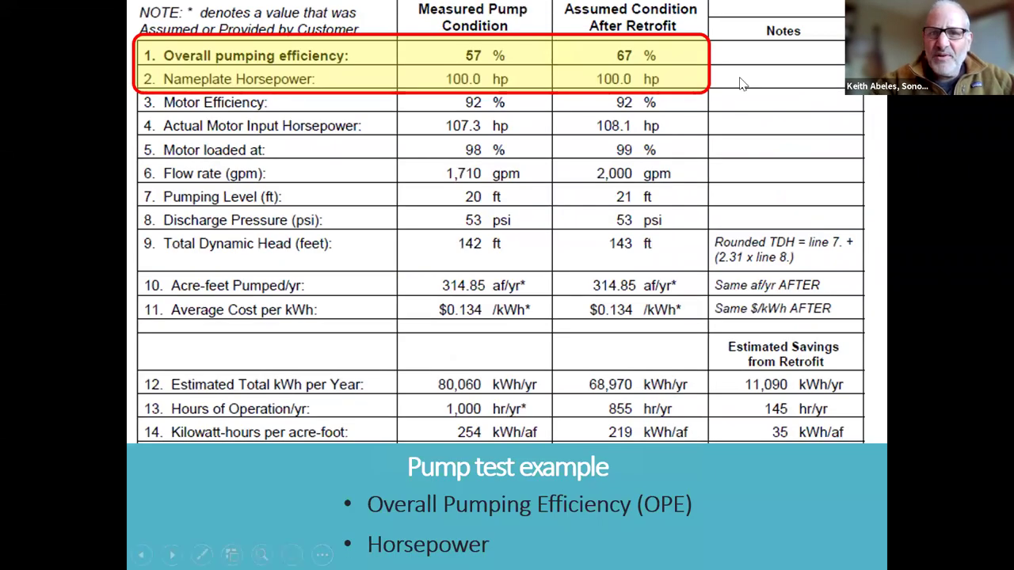
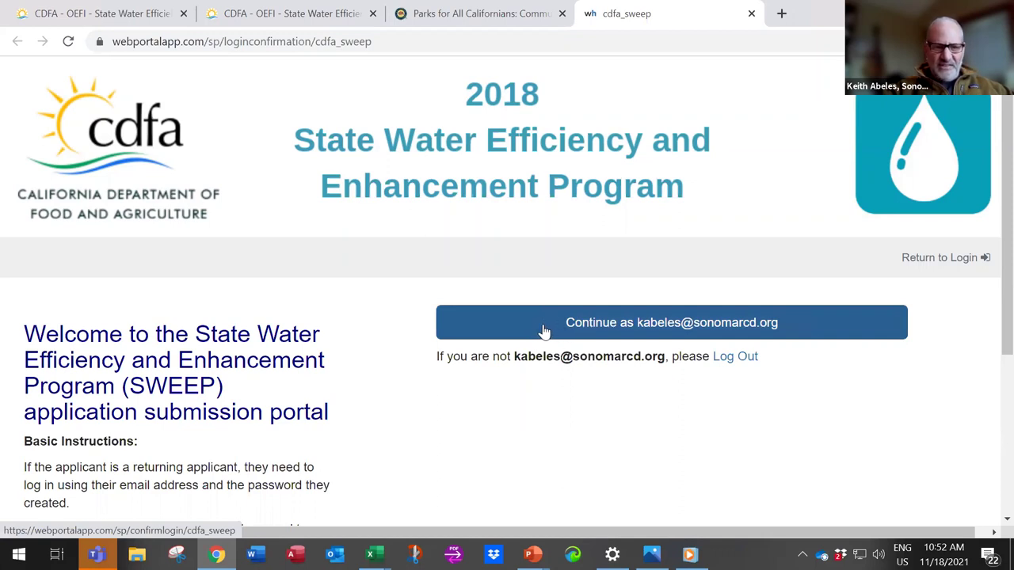
# - Continue into the 2018 SWEEP portal with the signed-in account and read the homepage instructions and document links
pyautogui.click(544, 331)
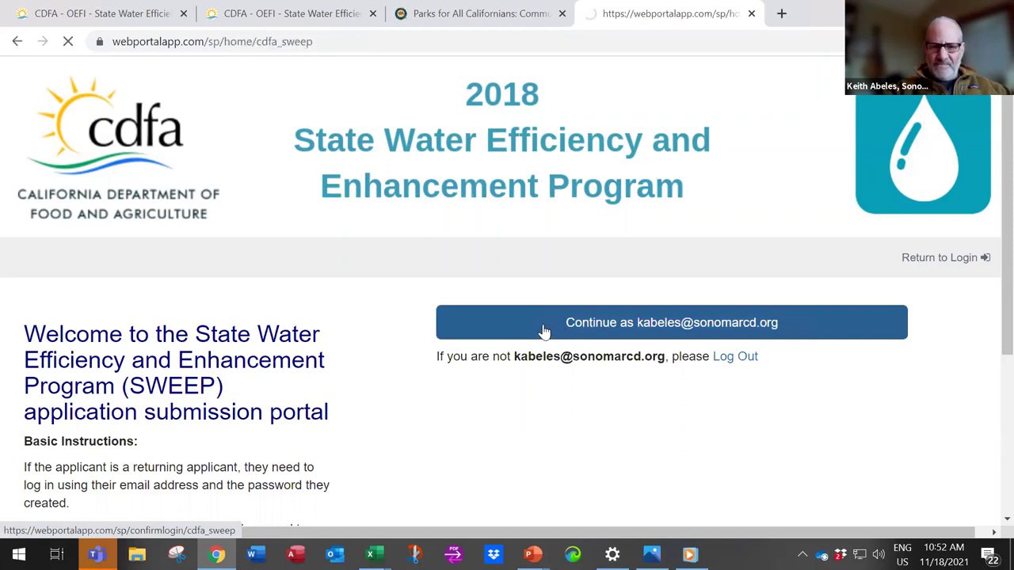
pyautogui.scroll(-2, 491, 353)
pyautogui.scroll(-1, 491, 353)
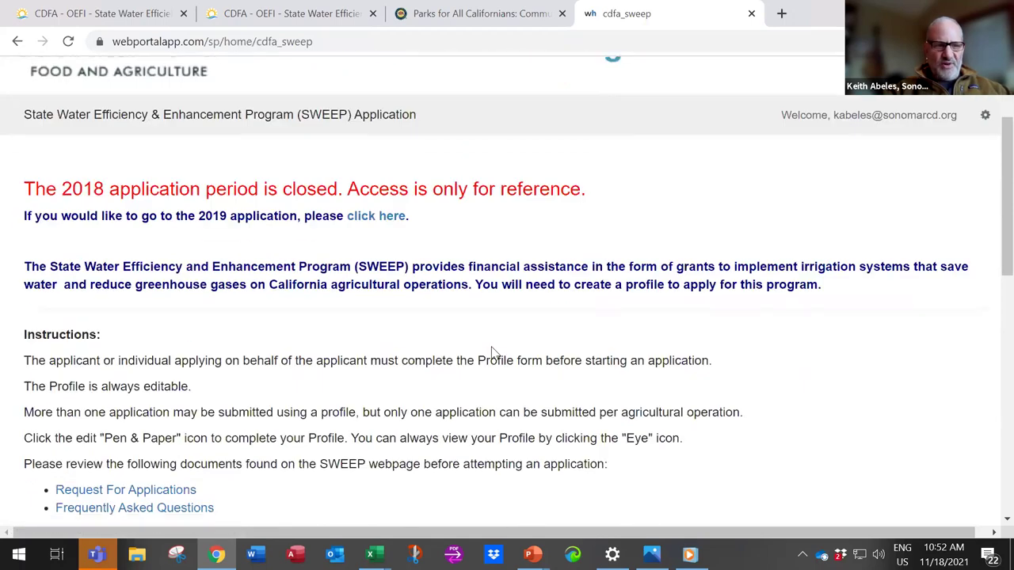
pyautogui.scroll(-5, 479, 355)
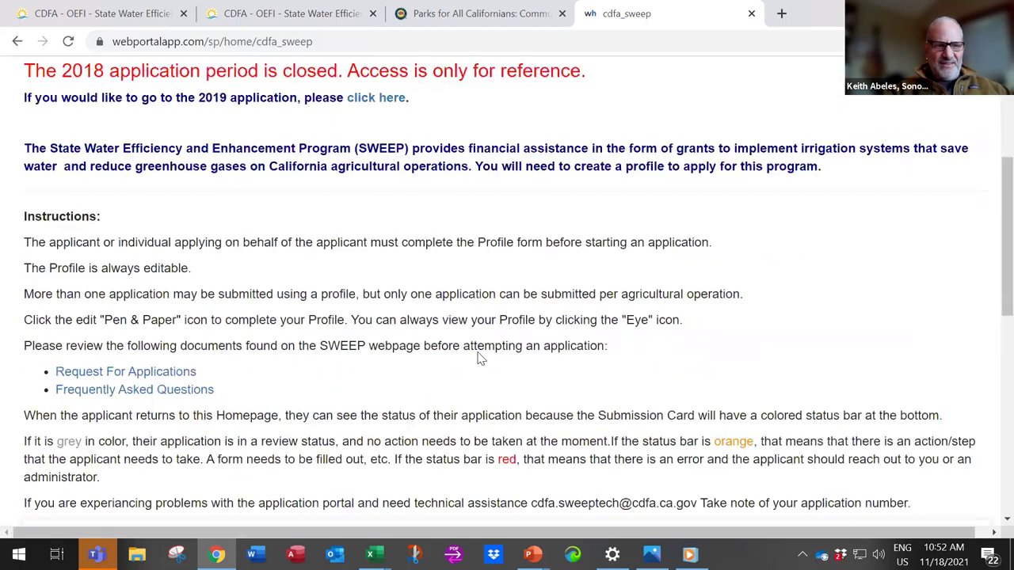
pyautogui.scroll(5, 479, 356)
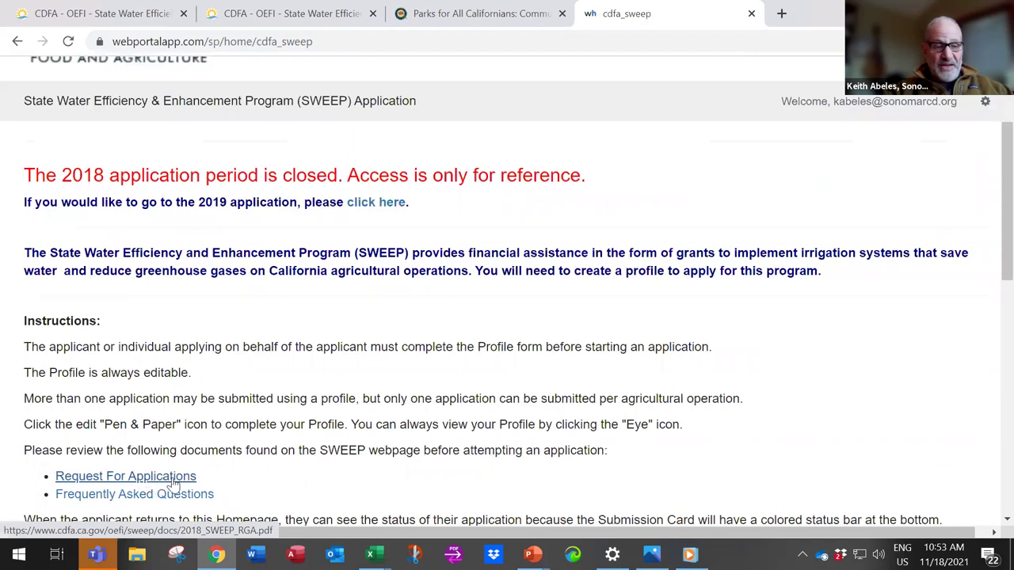
pyautogui.scroll(-2, 198, 480)
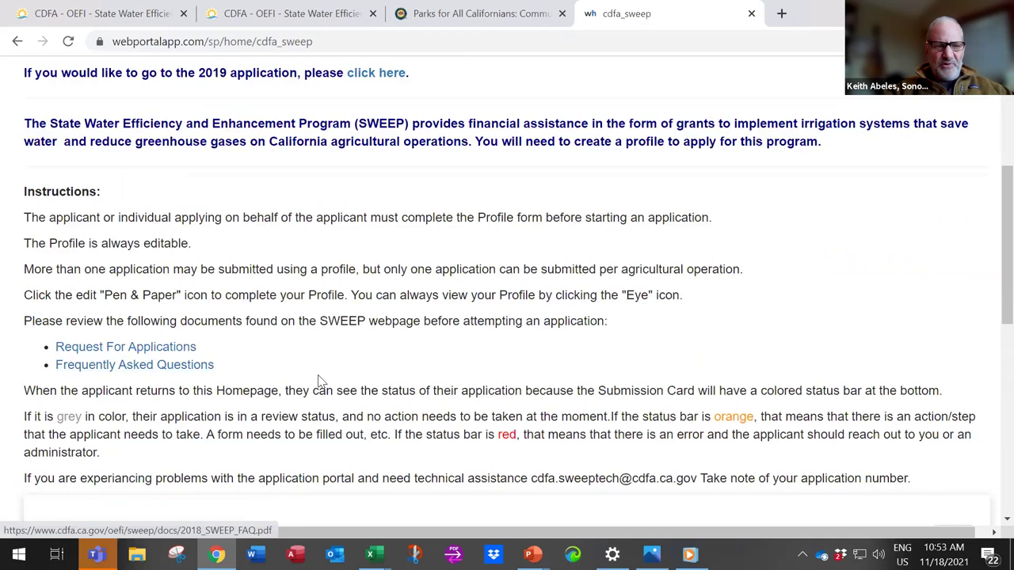
pyautogui.scroll(-6, 318, 380)
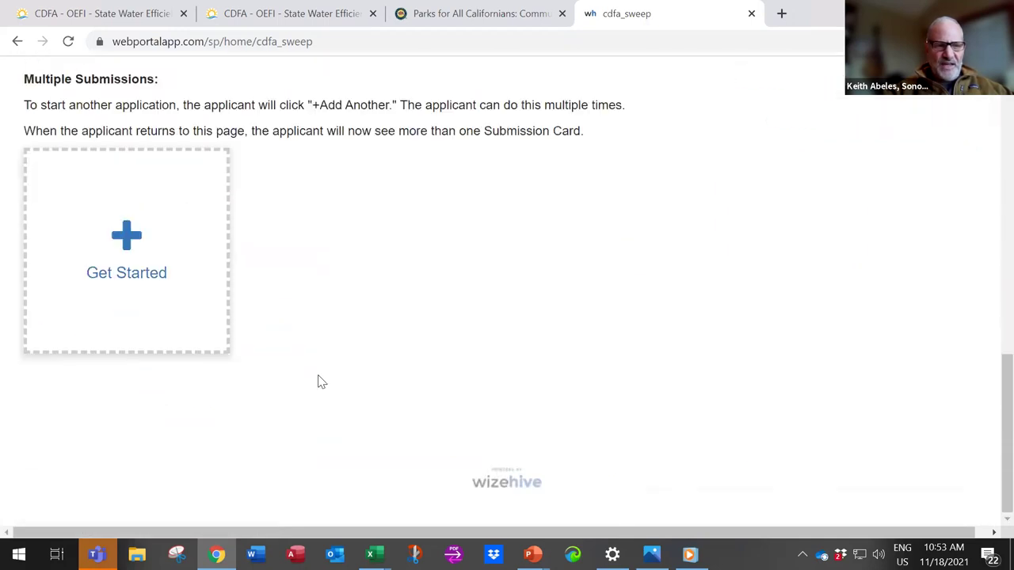
pyautogui.scroll(6, 318, 380)
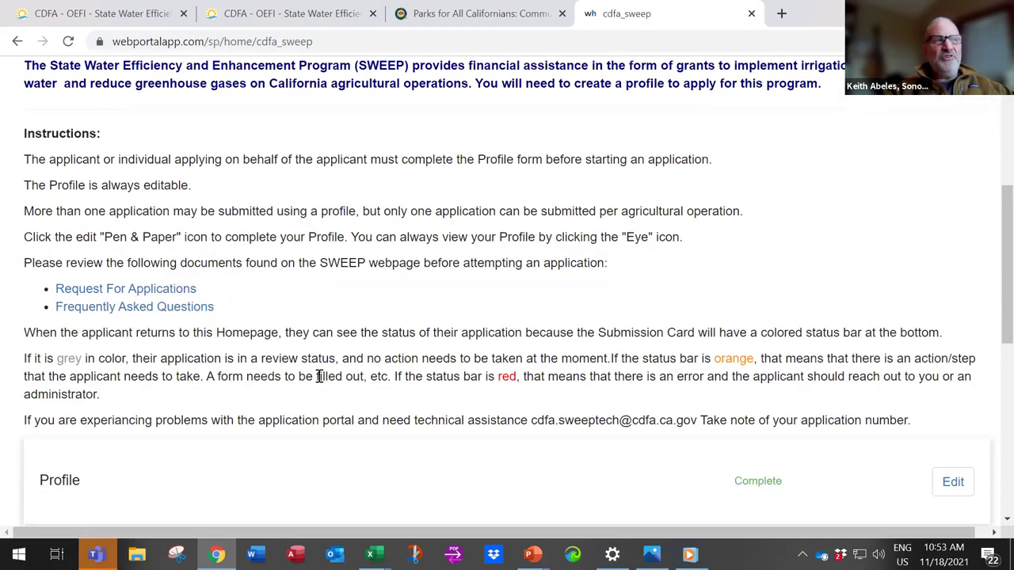
# - Try to start a new application under Multiple Submissions in the 2018 portal and dismiss the notice
pyautogui.scroll(-1, 318, 377)
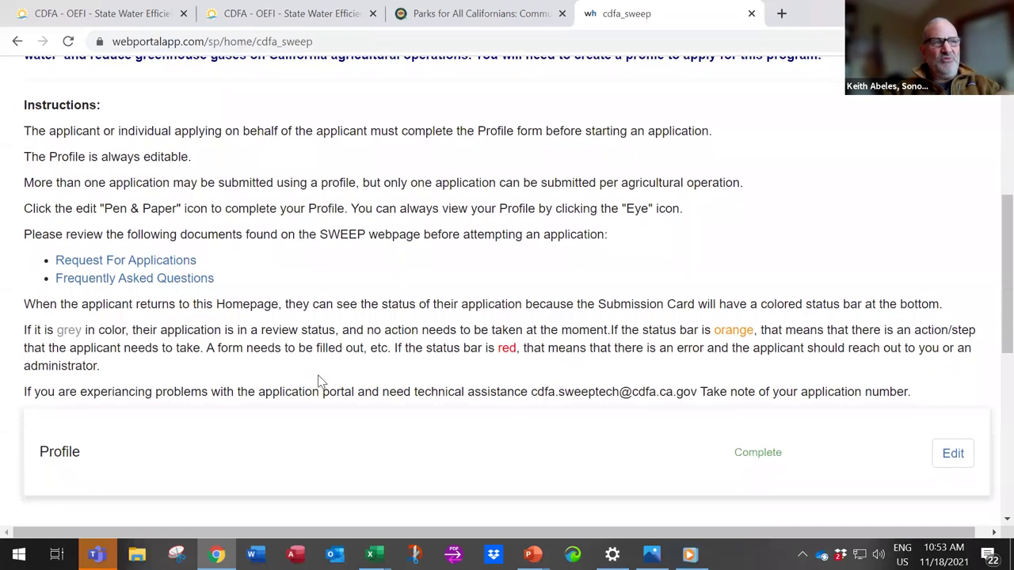
pyautogui.scroll(-1, 321, 382)
pyautogui.scroll(-3, 318, 383)
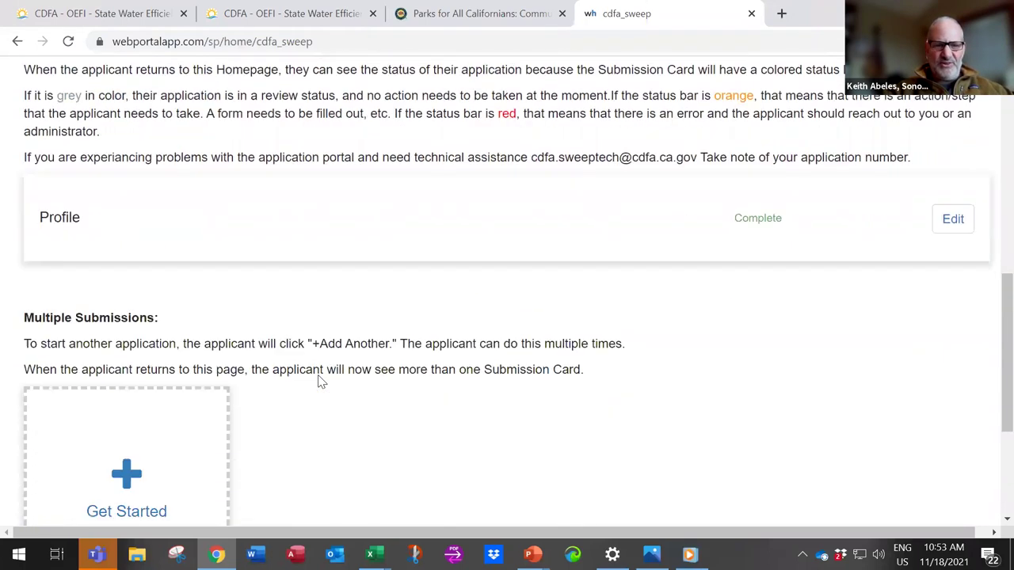
pyautogui.click(144, 445)
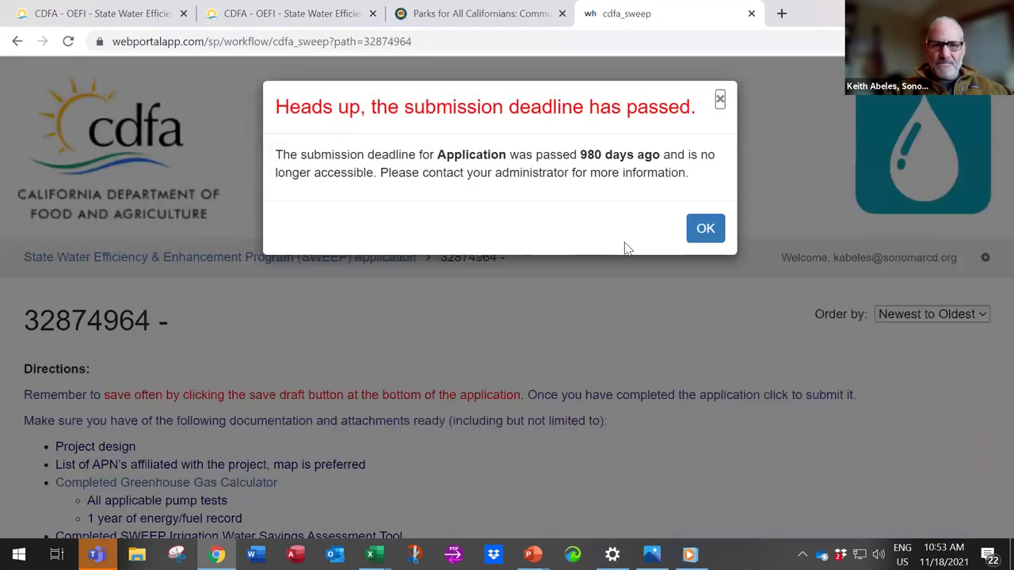
pyautogui.click(709, 225)
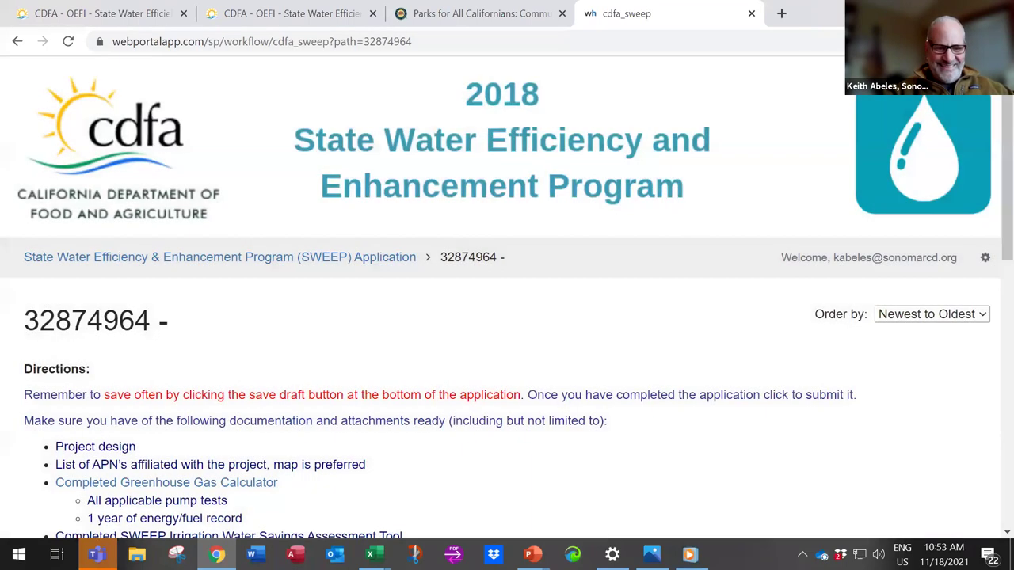
# - Exit the running How To Apply slide show in PowerPoint and return to the 2018 portal in Chrome
pyautogui.moveTo(217, 555)
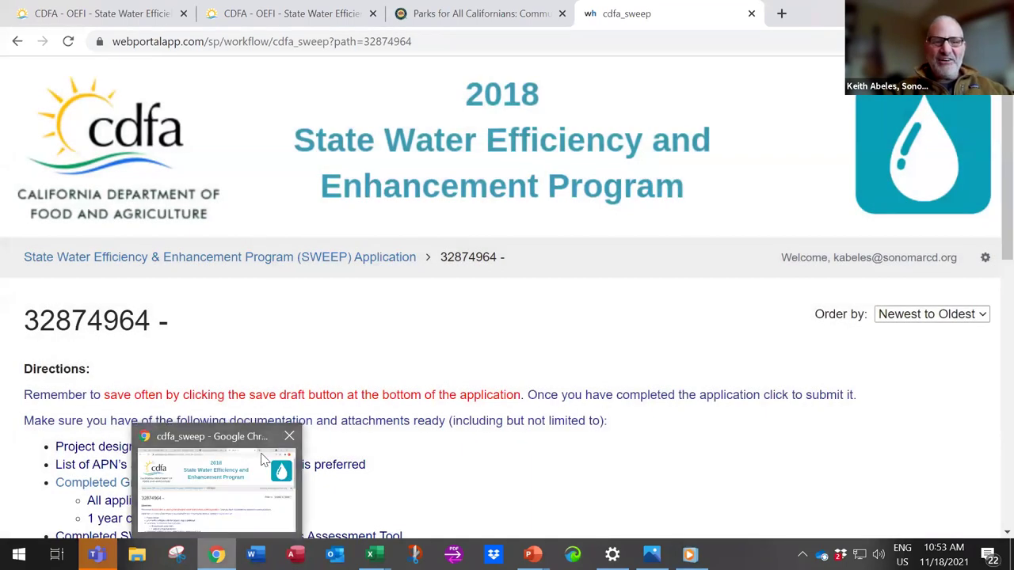
pyautogui.click(216, 554)
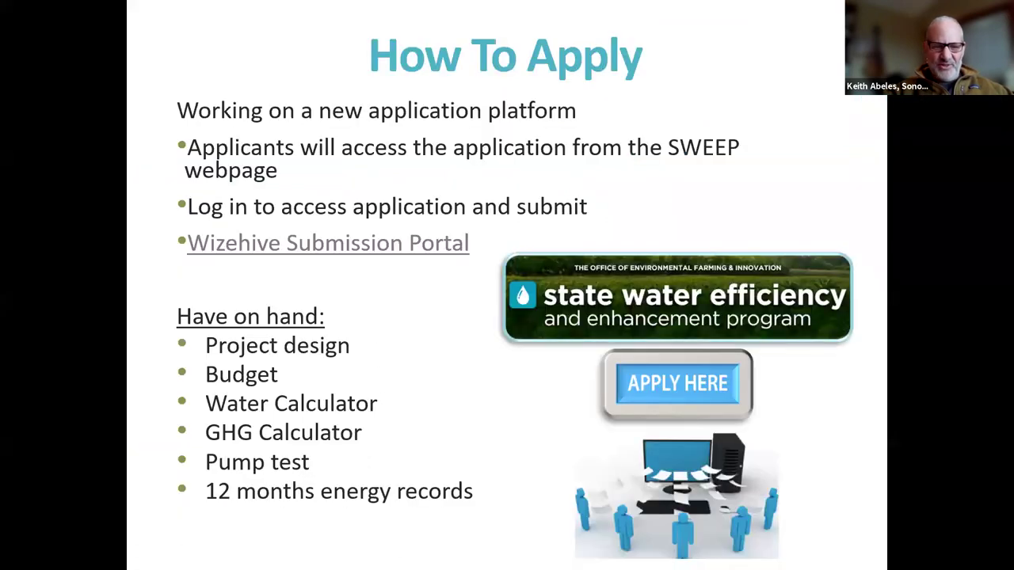
pyautogui.press('Escape')
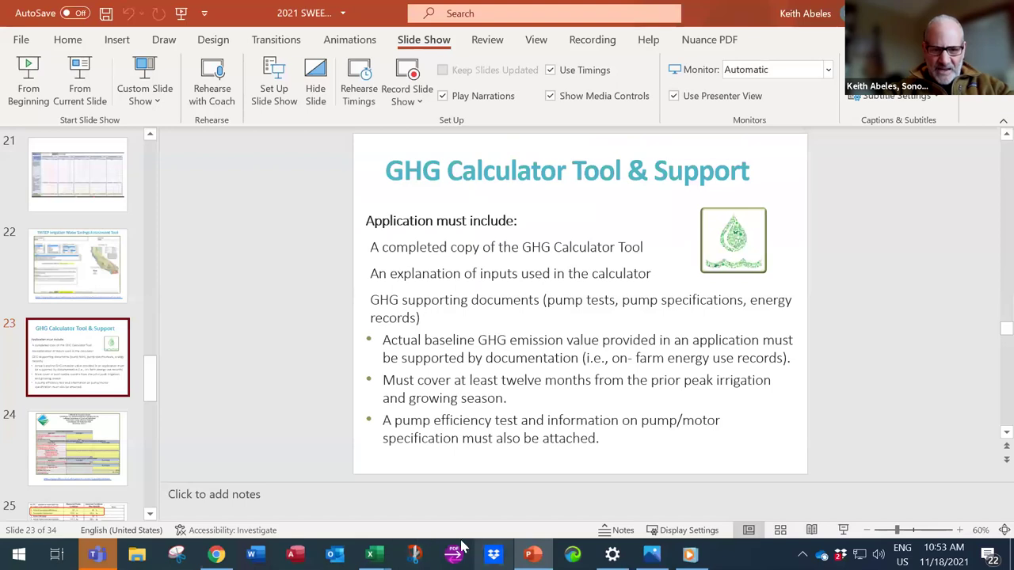
pyautogui.click(216, 554)
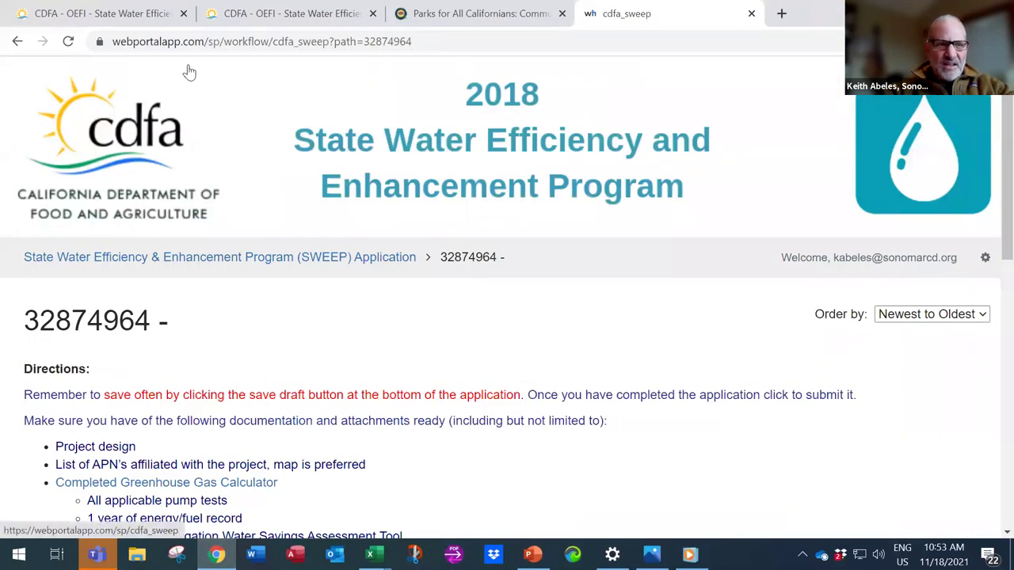
# - Open the 2021 SWEEP application portal from the CDFA State Water Efficiency & Enhancement Program page
pyautogui.click(152, 22)
pyautogui.scroll(-5, 392, 396)
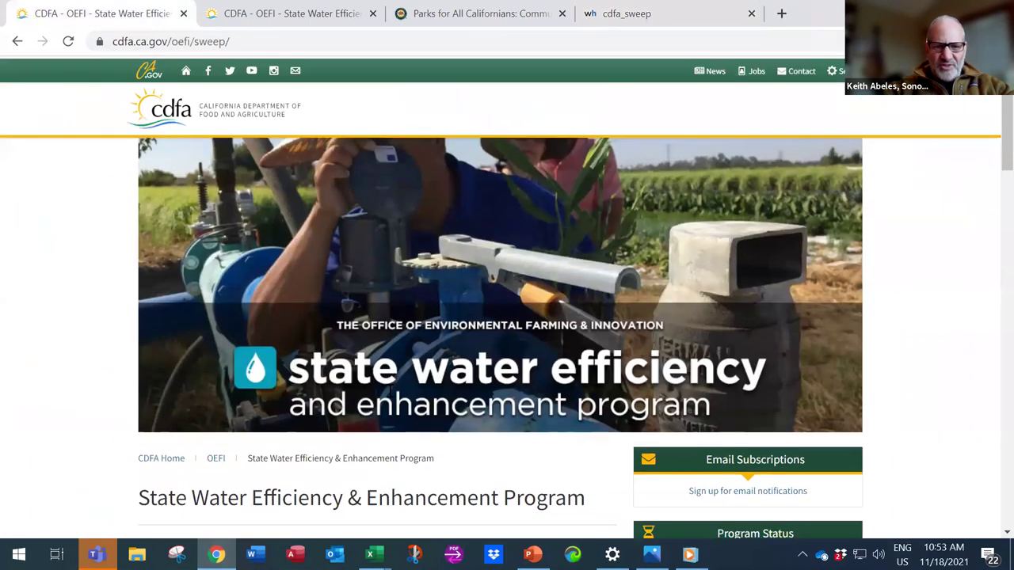
pyautogui.click(180, 446)
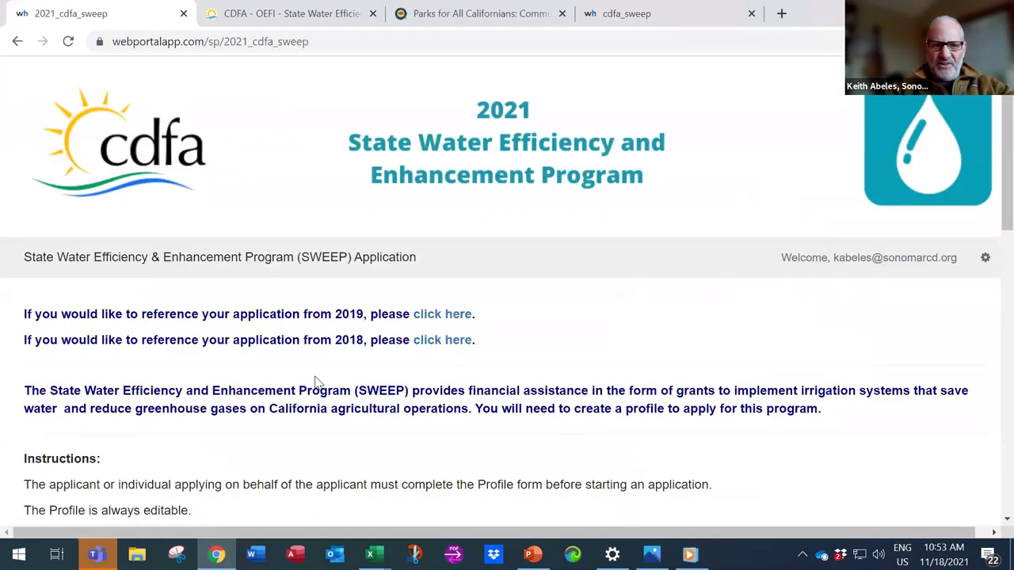
# - Look over the 2021 portal's instructions and submissions, and open the existing submission created on 10/26/2021
pyautogui.scroll(-2, 316, 380)
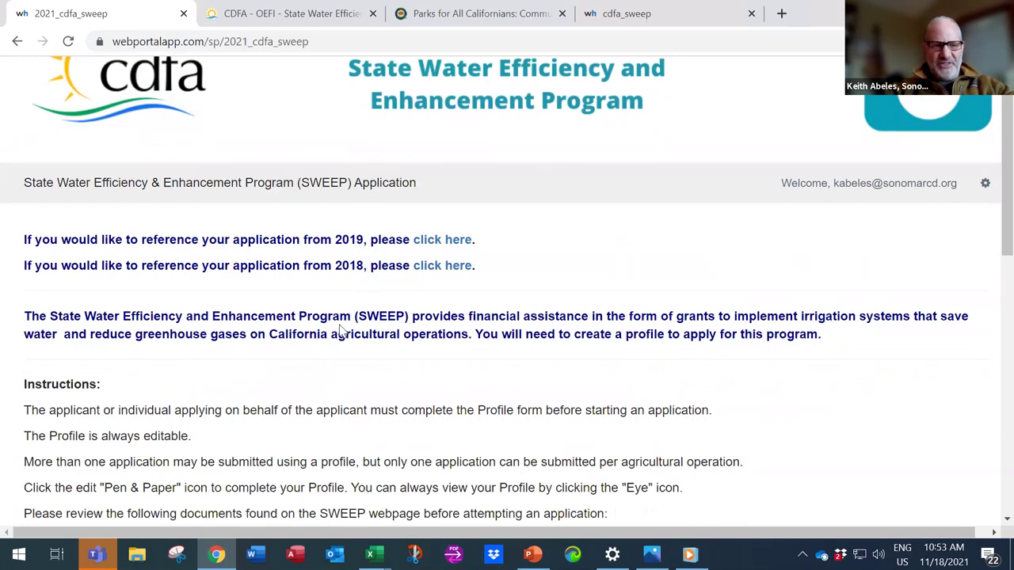
pyautogui.scroll(-1, 377, 396)
pyautogui.scroll(-4, 377, 395)
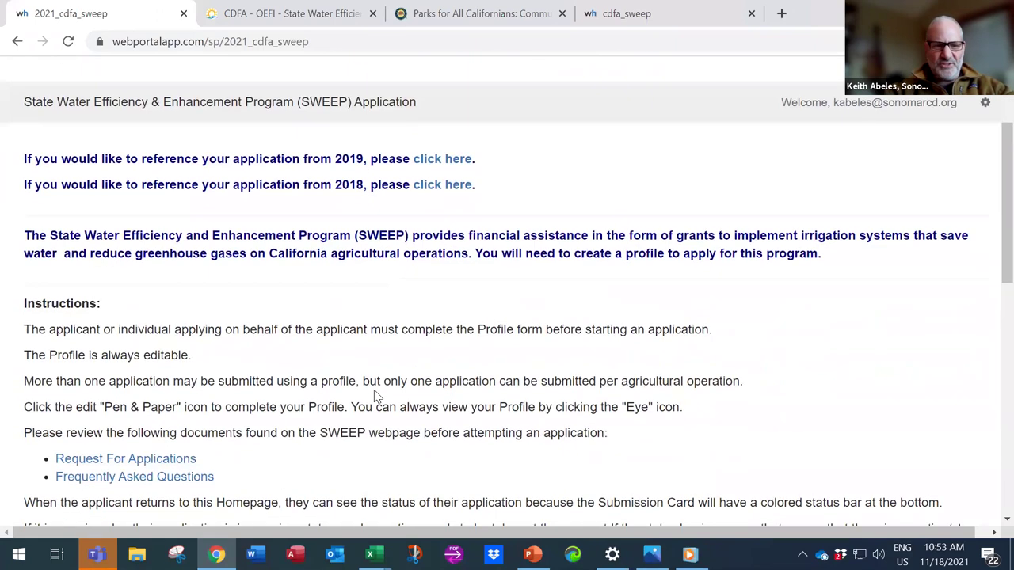
pyautogui.scroll(-10, 375, 396)
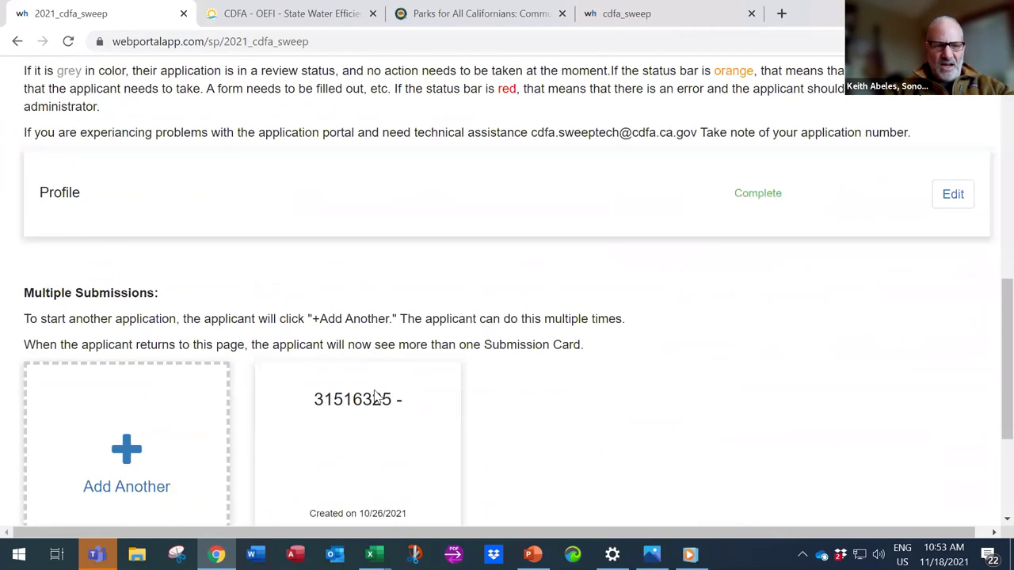
pyautogui.scroll(1, 375, 395)
pyautogui.scroll(-1, 388, 474)
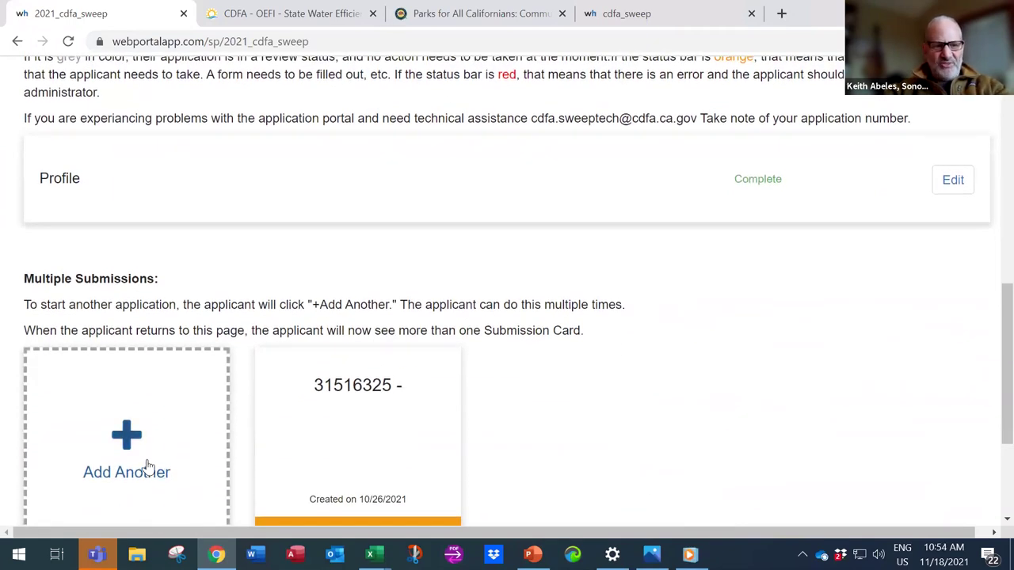
pyautogui.doubleClick(348, 436)
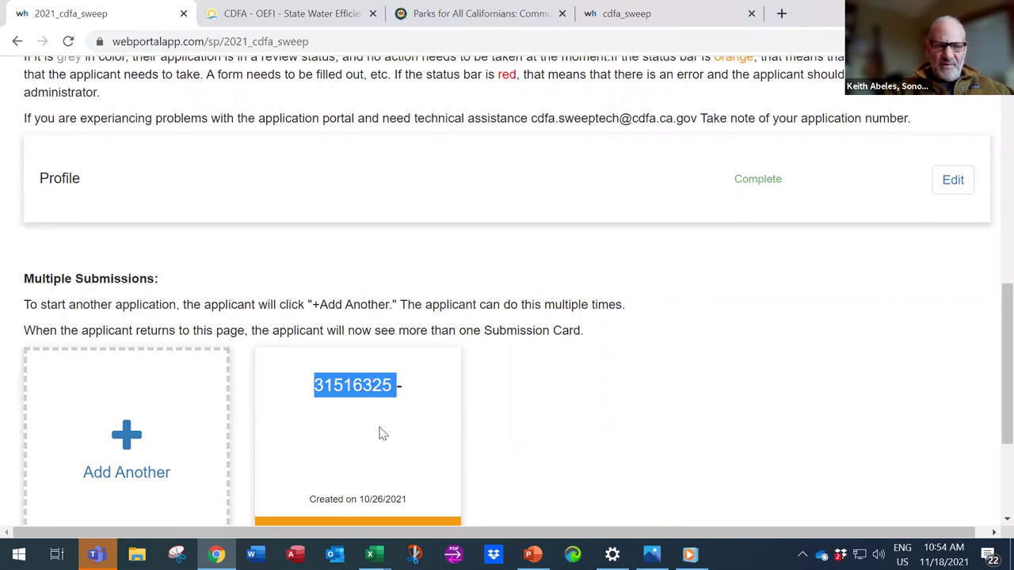
pyautogui.scroll(-2, 377, 439)
pyautogui.click(378, 426)
# - Review the submission's directions, required attachments, file naming convention and the Application section's submission guidance
pyautogui.scroll(-3, 384, 321)
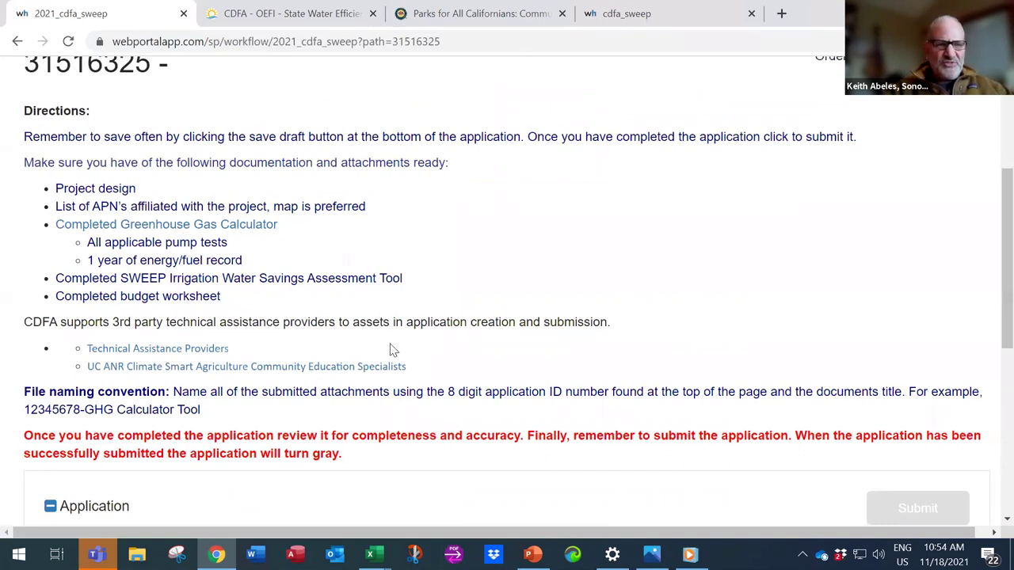
pyautogui.scroll(1, 389, 349)
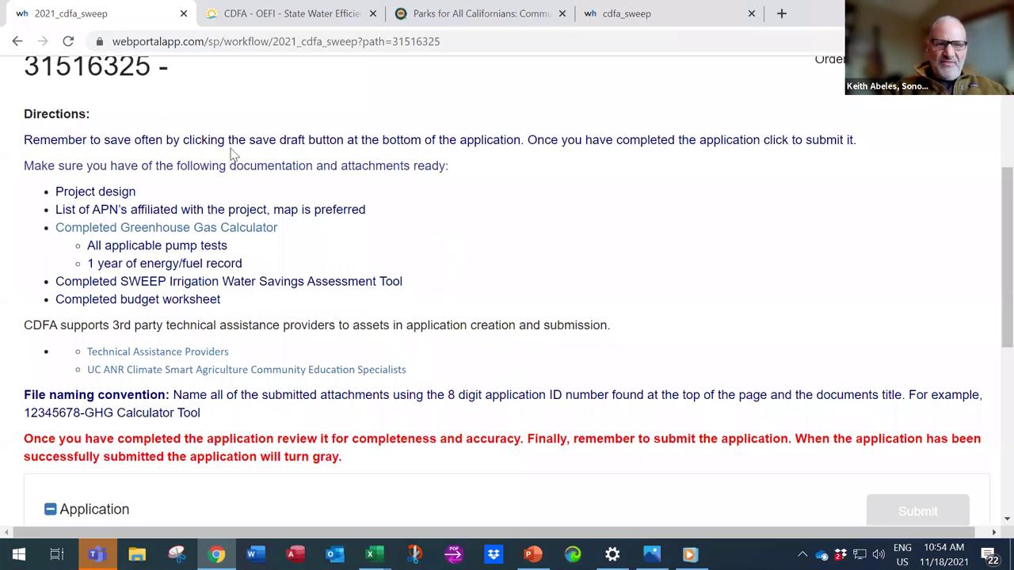
pyautogui.scroll(-1, 325, 376)
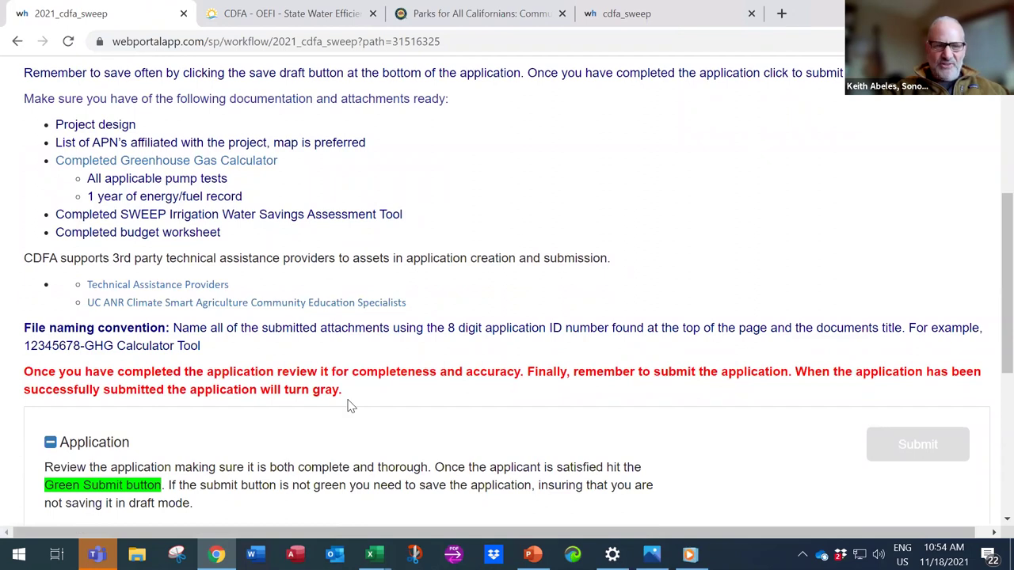
pyautogui.scroll(-1, 351, 406)
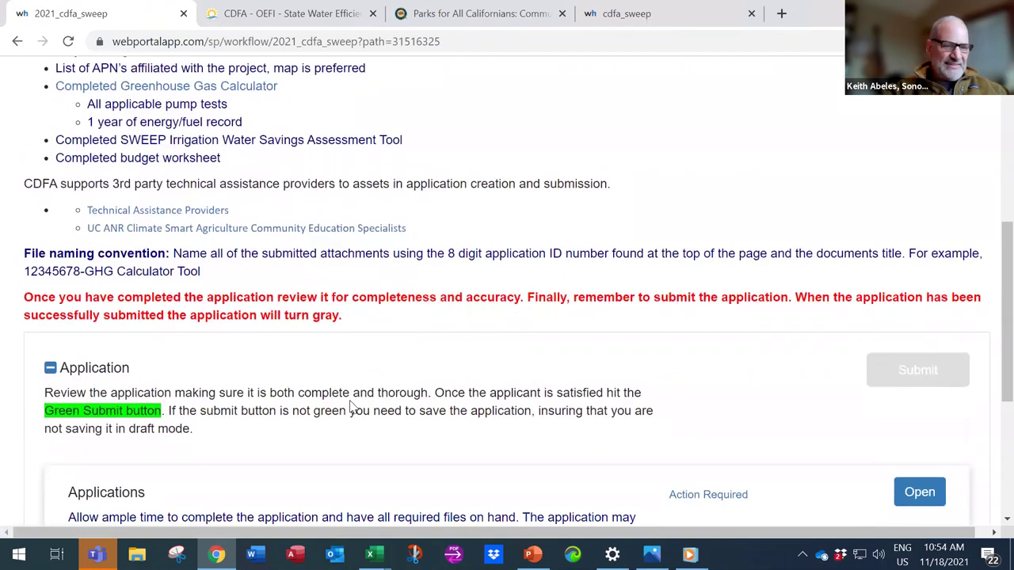
pyautogui.scroll(-2, 351, 406)
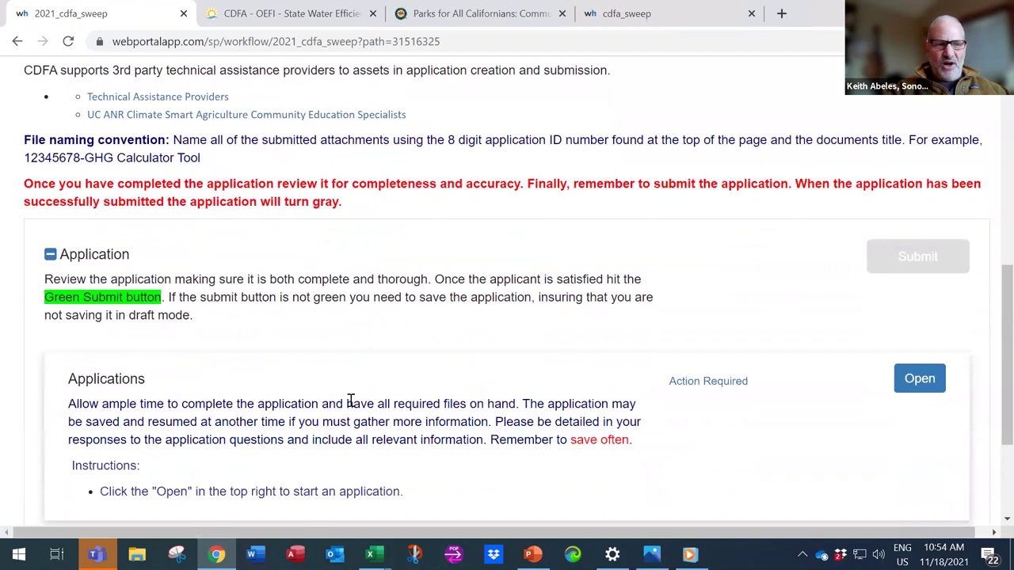
pyautogui.scroll(-1, 351, 401)
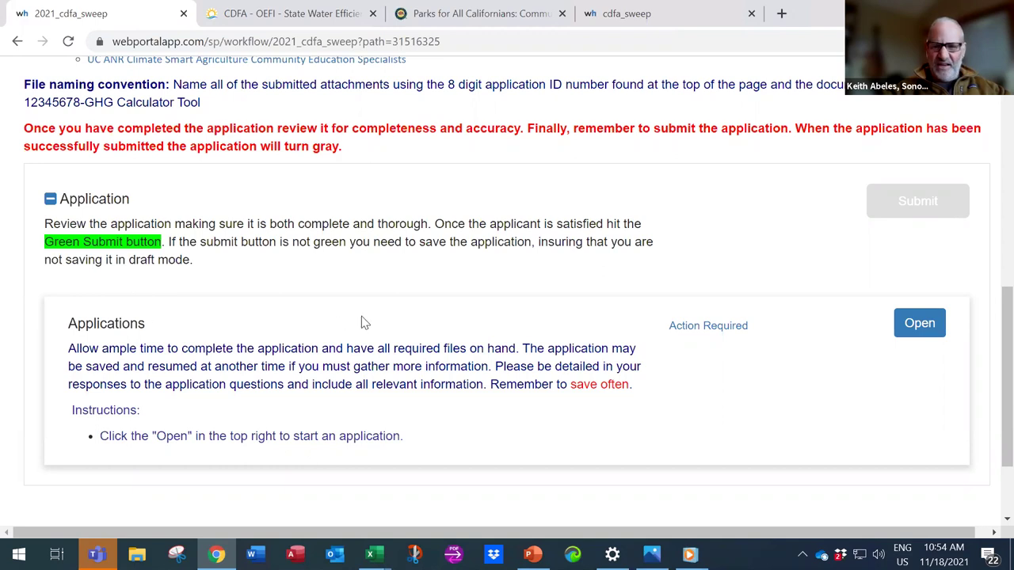
# - Open the 2021 application form and go to Section I: Applicant Information
pyautogui.click(919, 332)
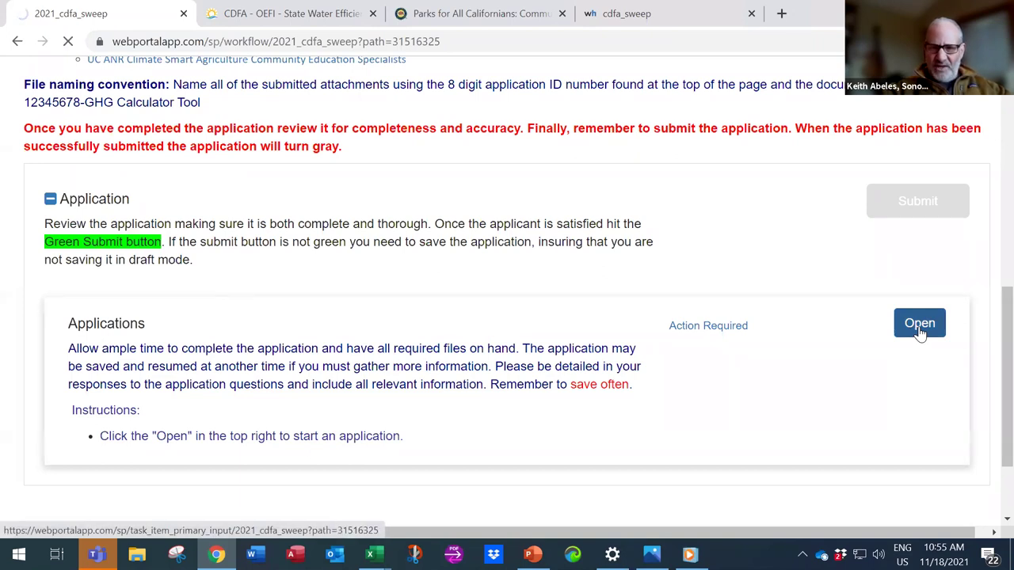
pyautogui.scroll(-6, 591, 292)
pyautogui.scroll(-2, 591, 292)
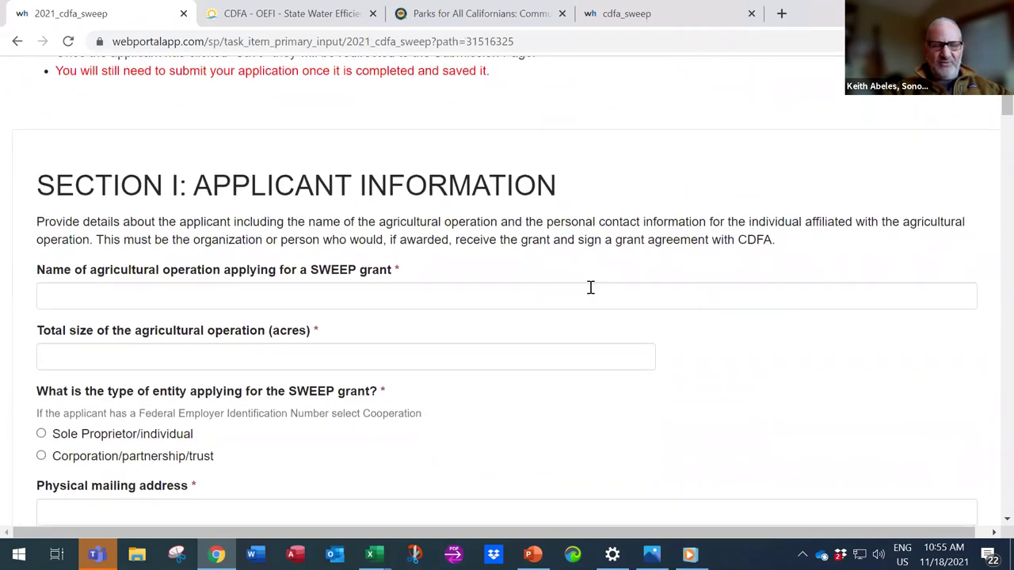
# - Review the Section I applicant fields, covering entity type, mailing address, primary and alternate contacts, demographics and socially disadvantaged group status
pyautogui.scroll(-1, 590, 288)
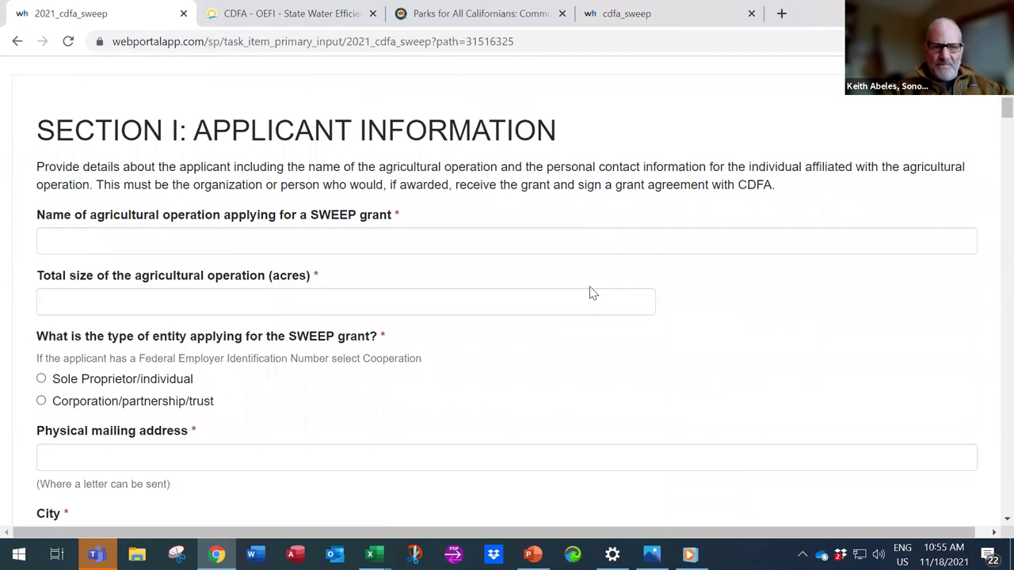
pyautogui.scroll(-2, 591, 292)
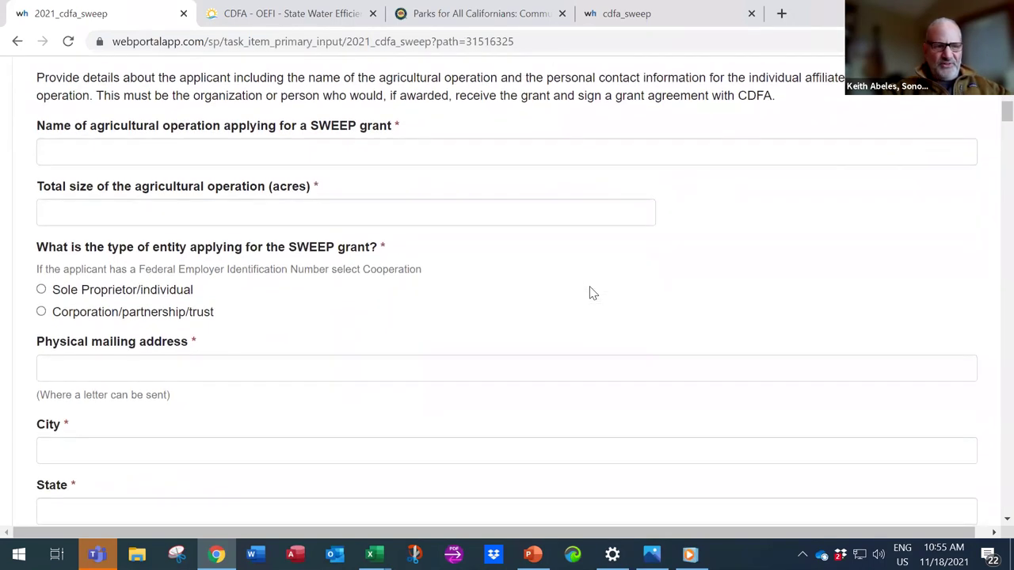
pyautogui.scroll(-1, 591, 293)
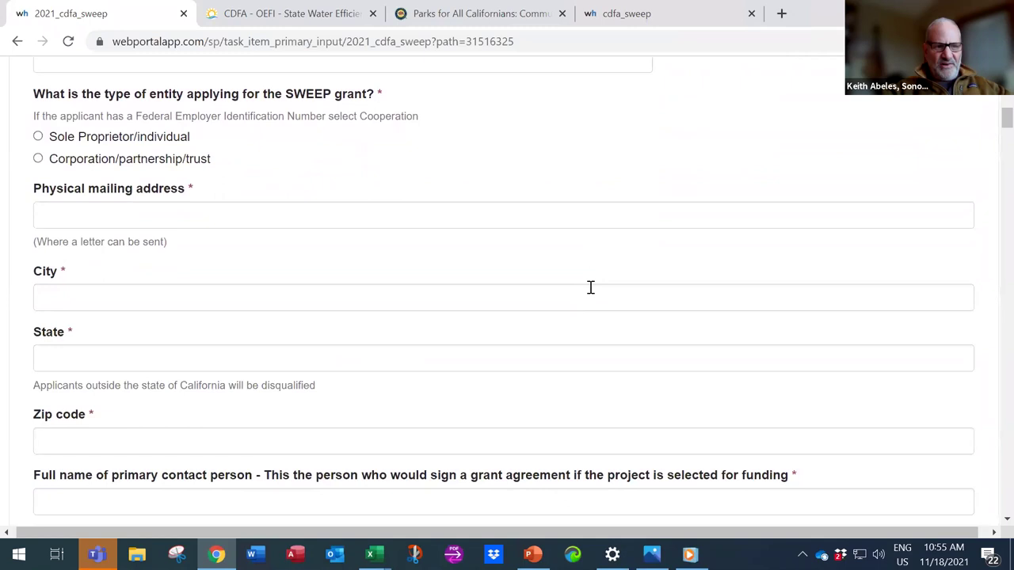
pyautogui.scroll(-3, 590, 287)
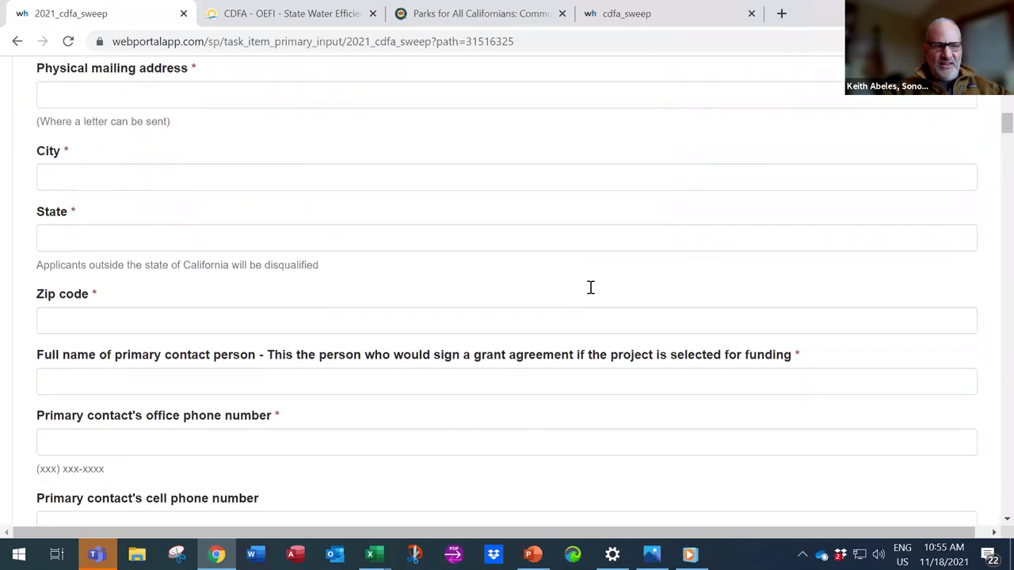
pyautogui.scroll(-4, 590, 287)
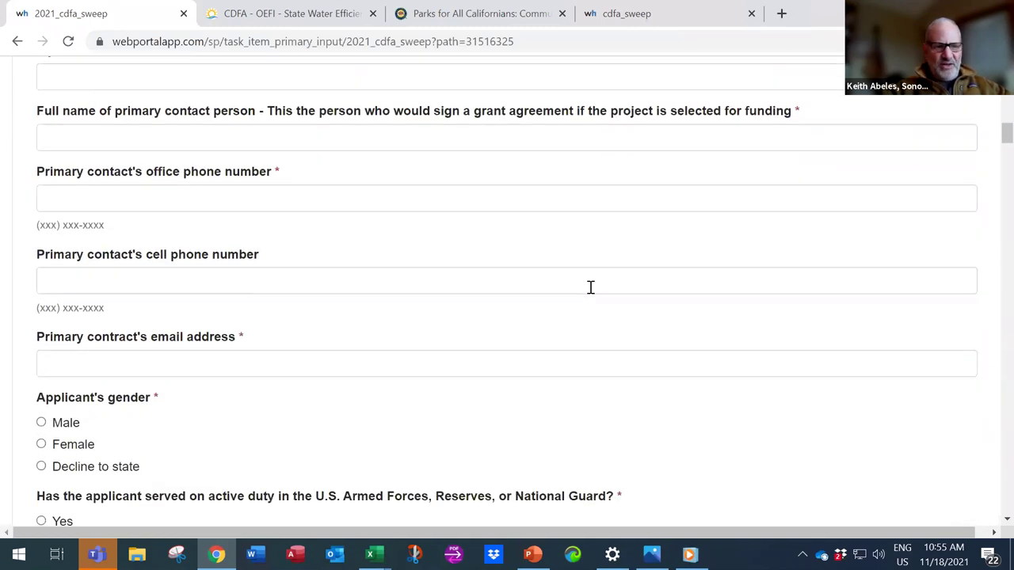
pyautogui.scroll(-4, 590, 287)
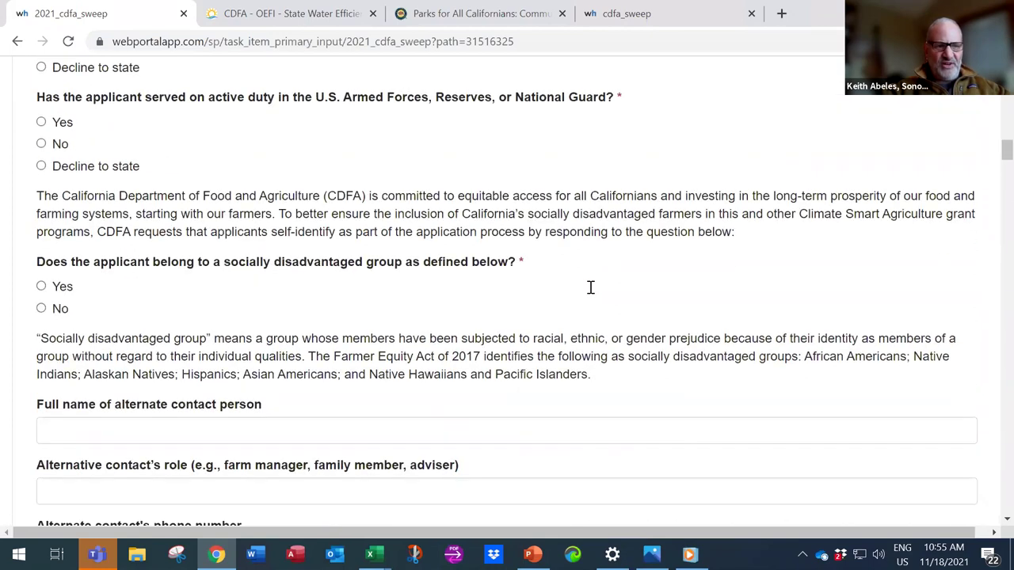
pyautogui.scroll(-1, 593, 293)
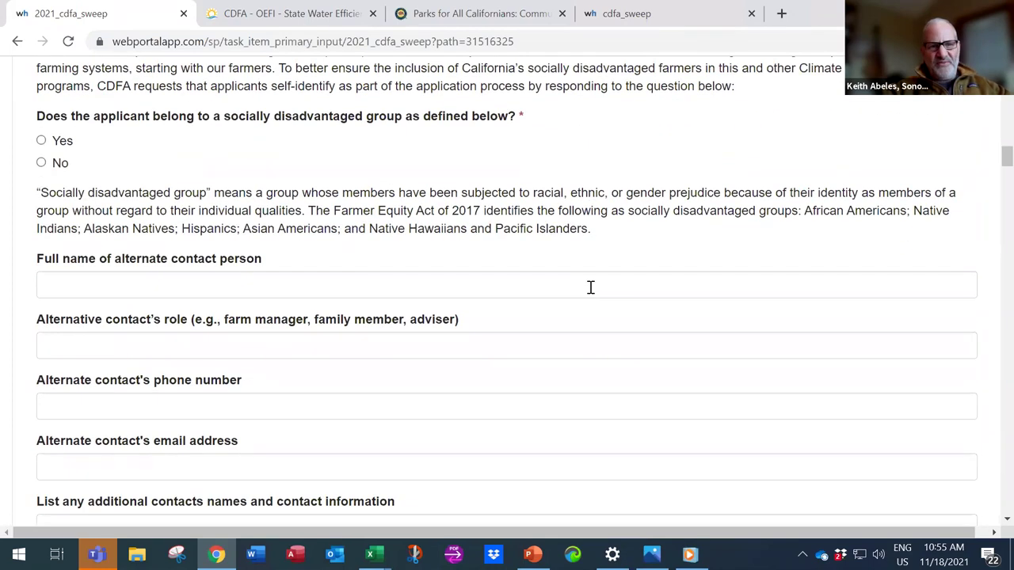
pyautogui.scroll(-1, 590, 288)
pyautogui.scroll(-4, 590, 287)
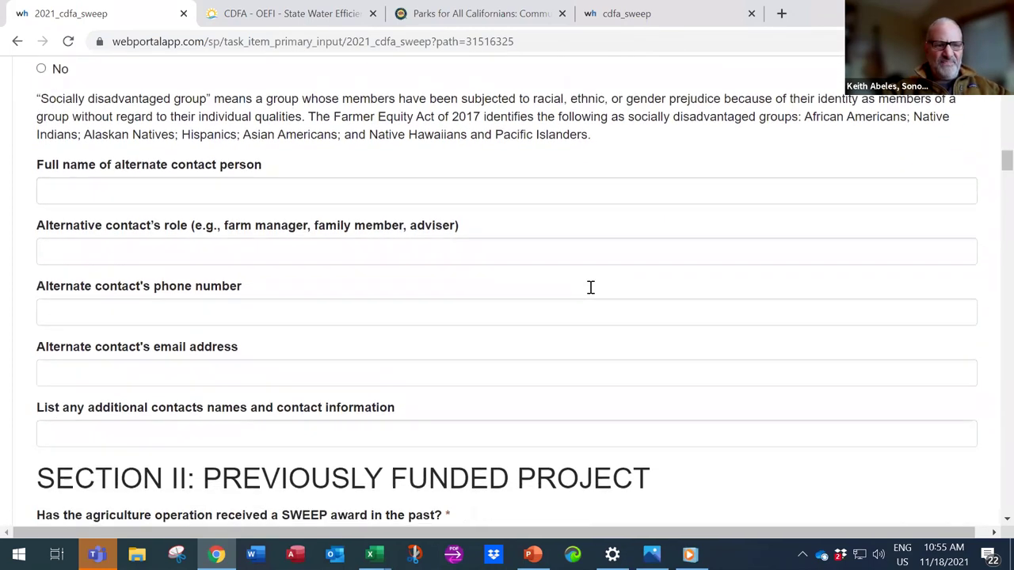
# - Review Section II on previously funded projects and Section III's location fields, including county, parcel numbers, GPS coordinate, census tract and legislative districts
pyautogui.scroll(-1, 590, 287)
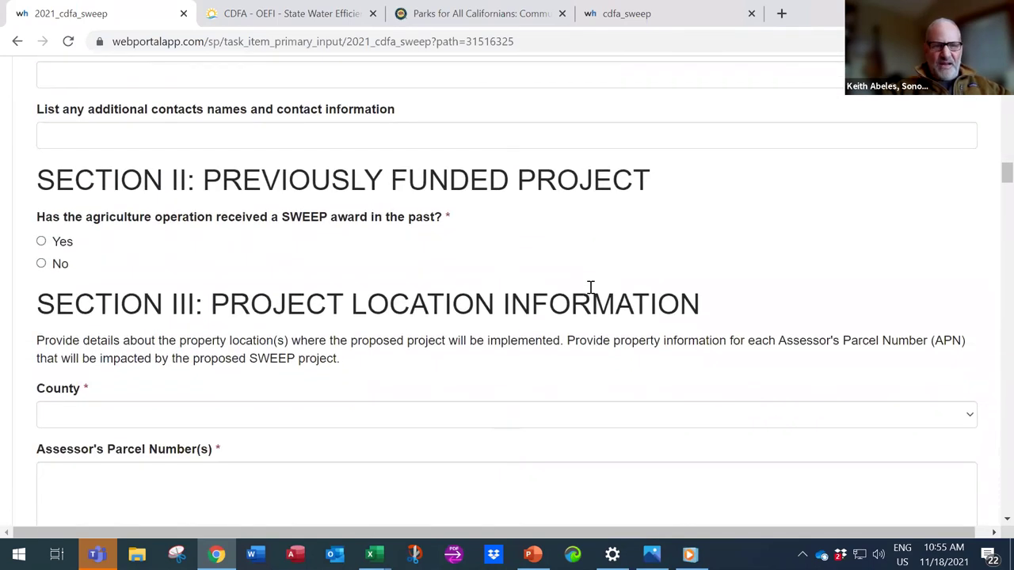
pyautogui.scroll(-2, 448, 314)
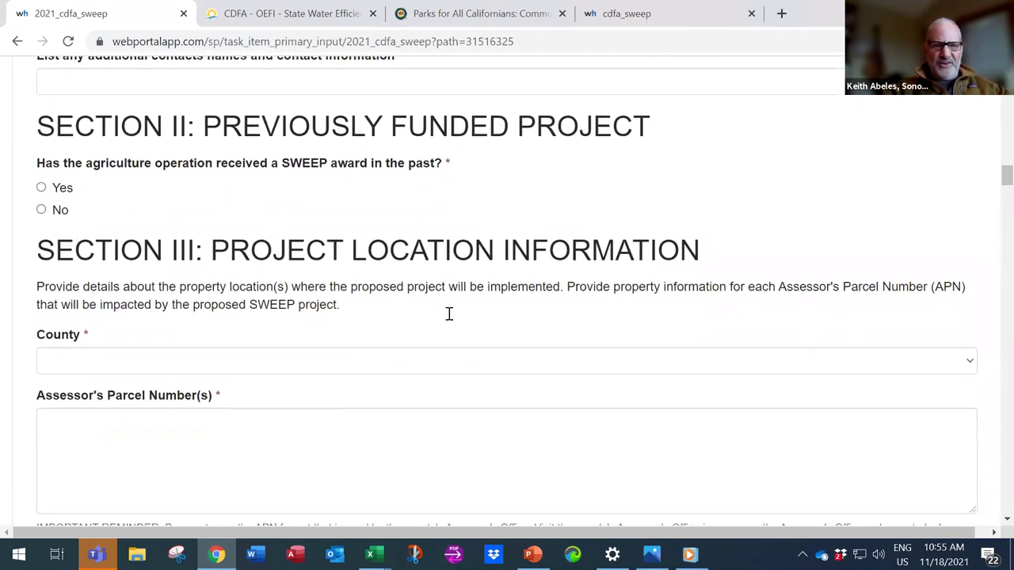
pyautogui.scroll(-9, 460, 373)
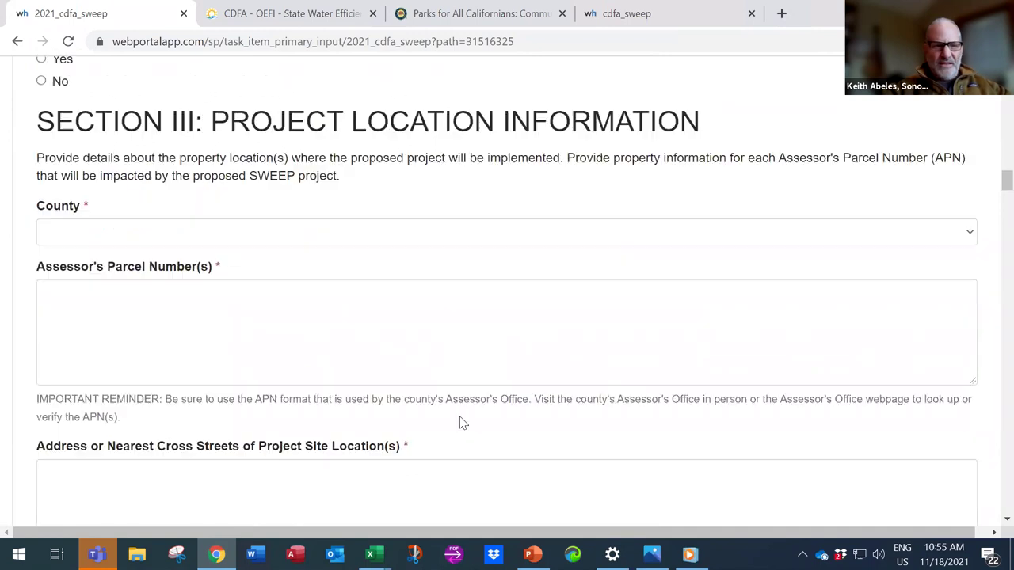
pyautogui.scroll(-5, 462, 423)
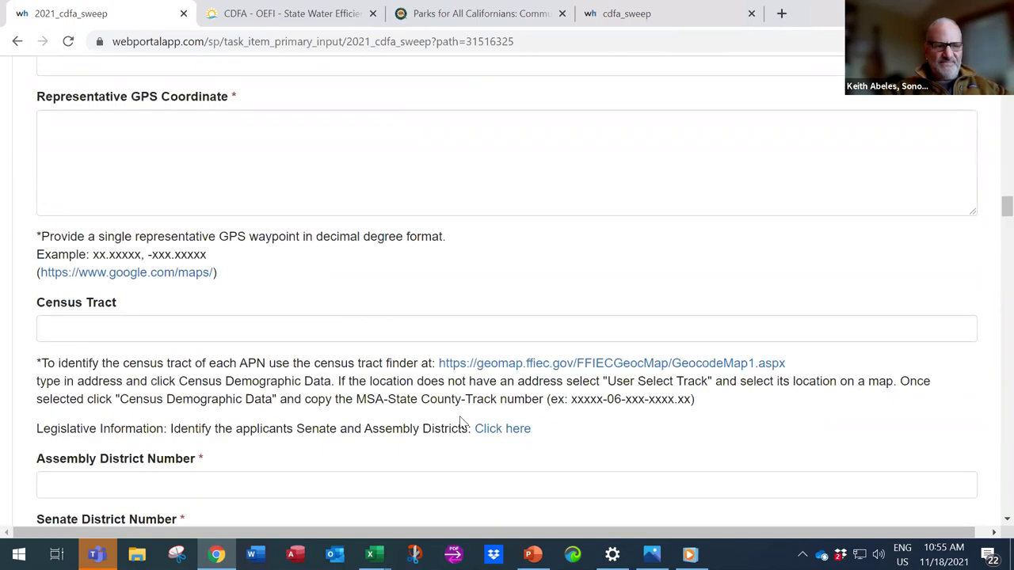
pyautogui.scroll(-1, 463, 423)
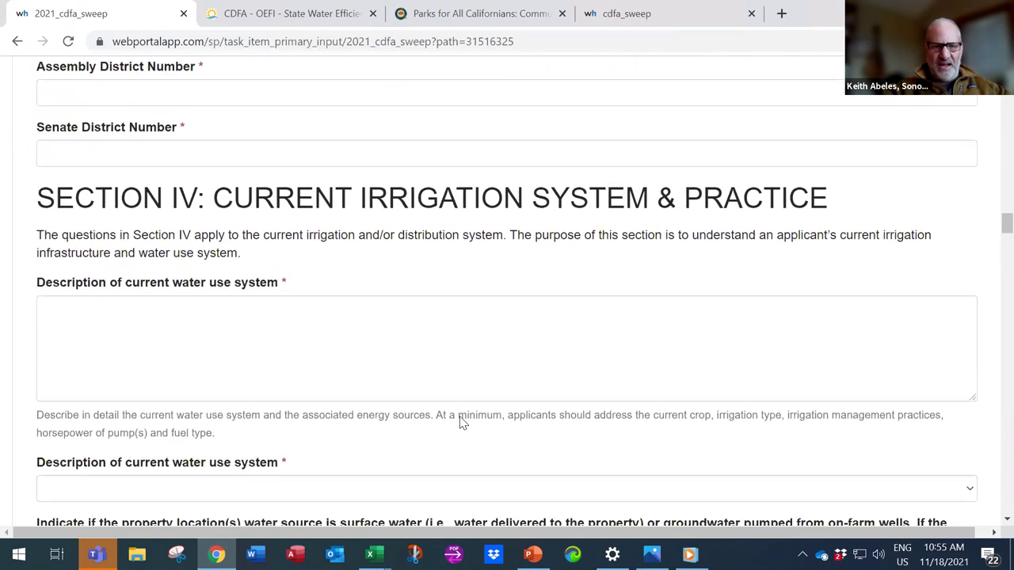
# - Review Section IV's current irrigation system questions and Section V's project title, description, acreage, crop and water measurement fields
pyautogui.scroll(-1, 462, 423)
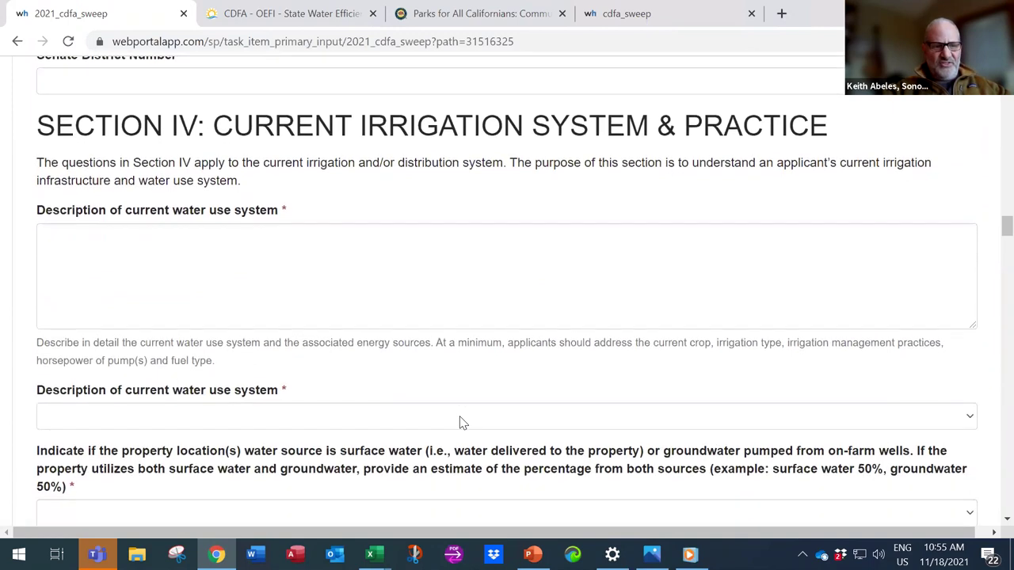
pyautogui.scroll(-2, 462, 423)
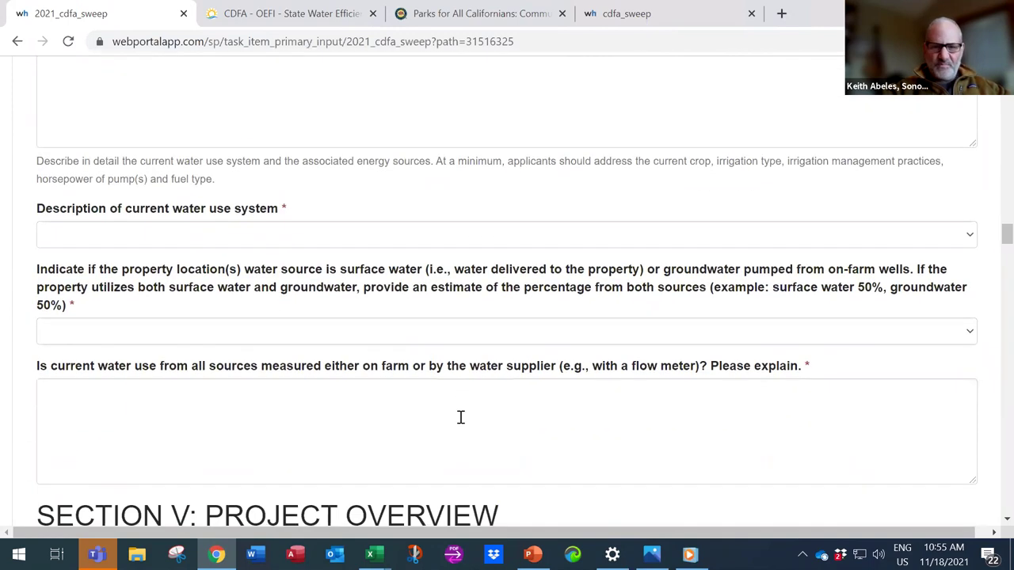
pyautogui.scroll(-1, 460, 418)
pyautogui.scroll(-2, 463, 423)
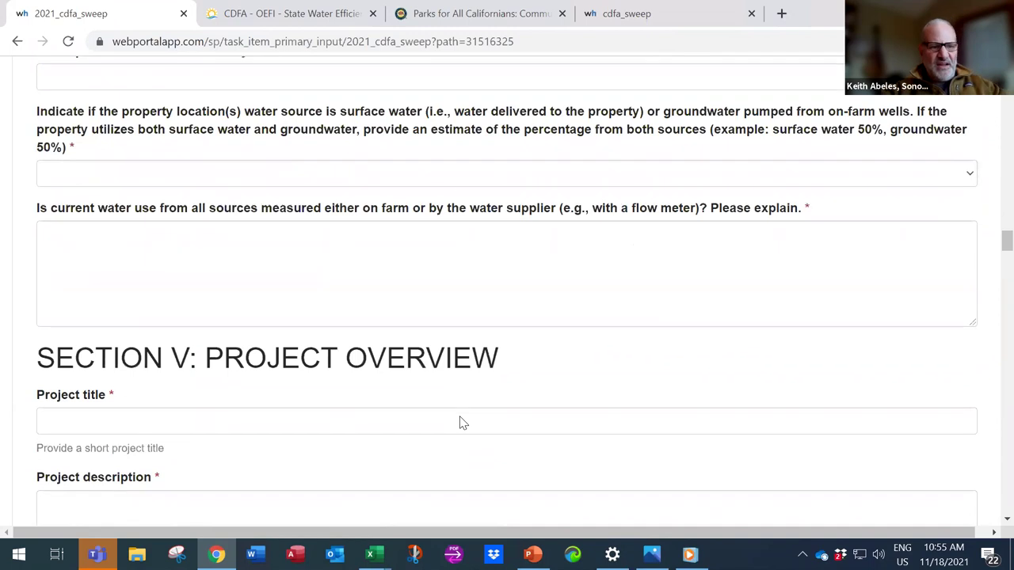
pyautogui.scroll(-2, 460, 417)
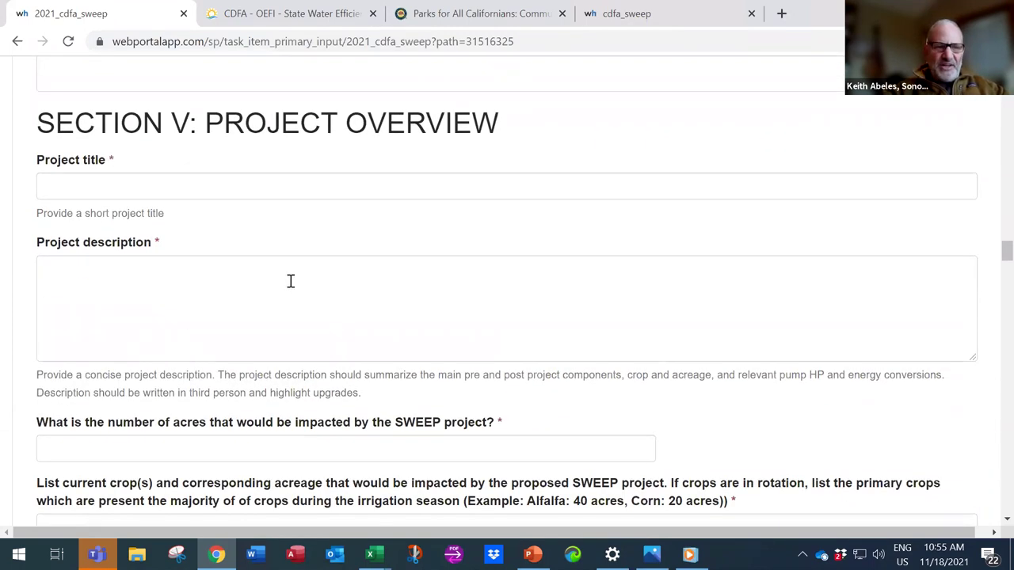
pyautogui.scroll(-6, 497, 446)
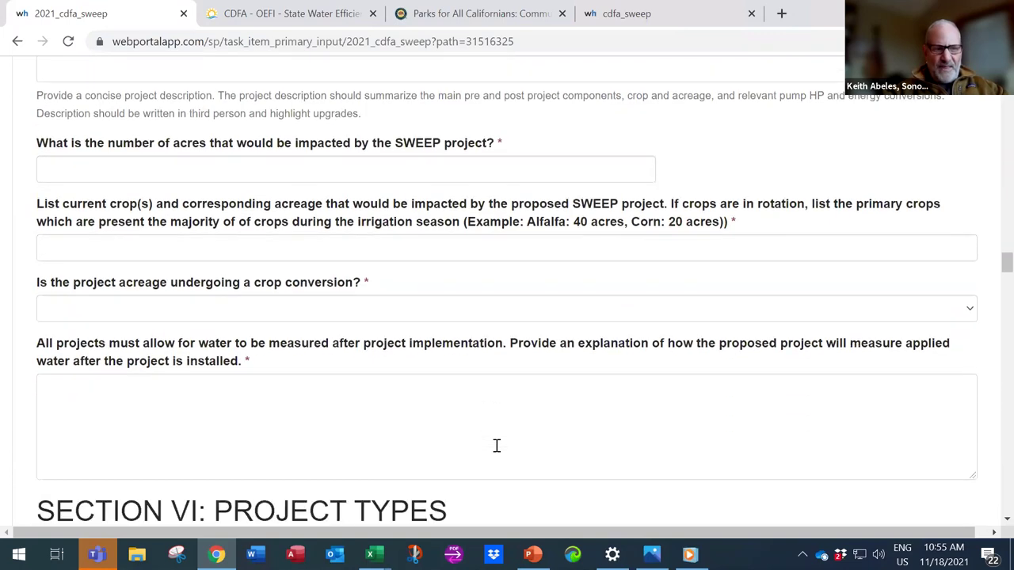
# - Review the Section VI project types, covering water conservation, greenhouse gas emission reduction and other management practices
pyautogui.scroll(-2, 497, 446)
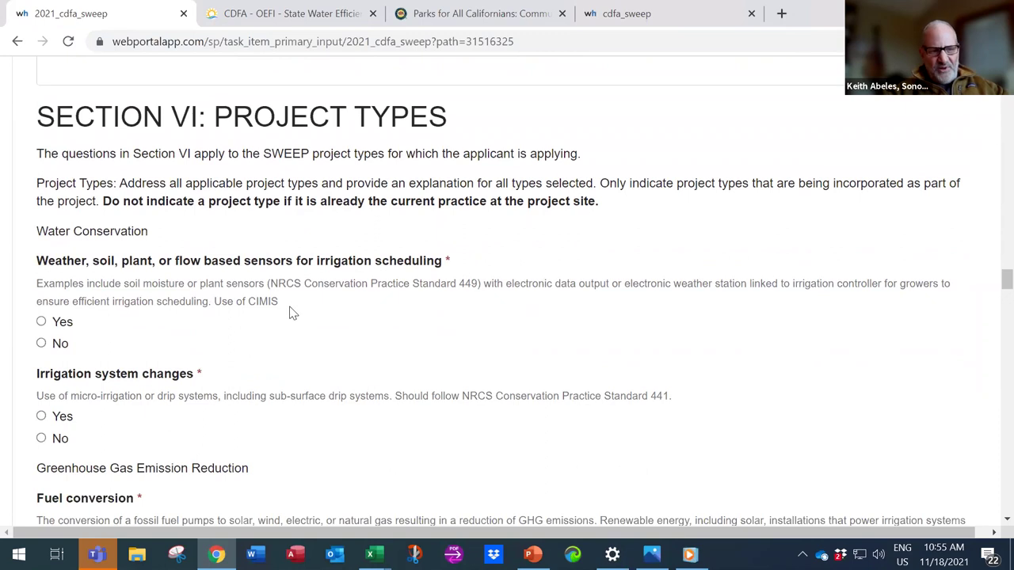
pyautogui.scroll(-2, 317, 393)
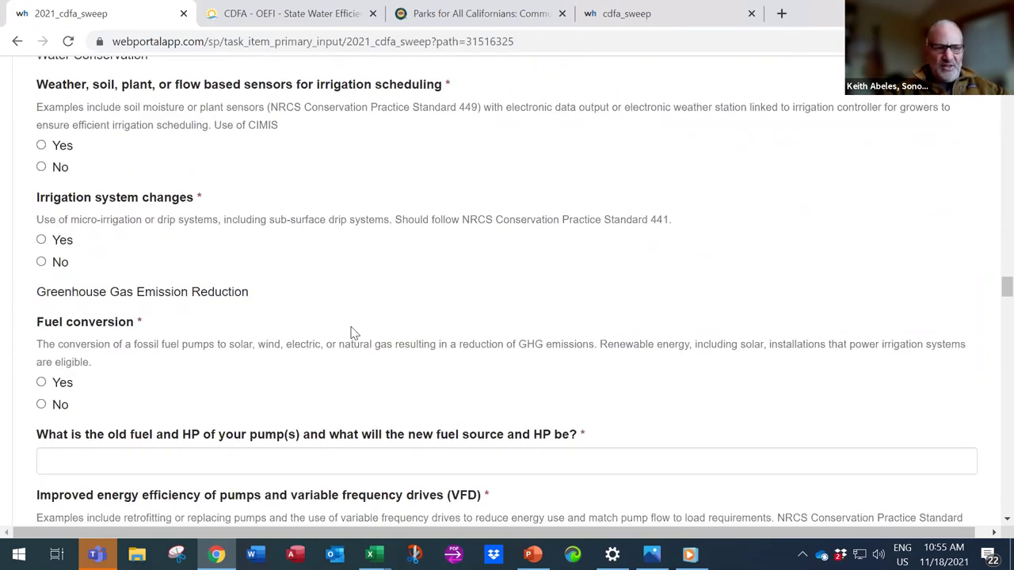
pyautogui.scroll(-1, 354, 332)
pyautogui.scroll(-4, 354, 333)
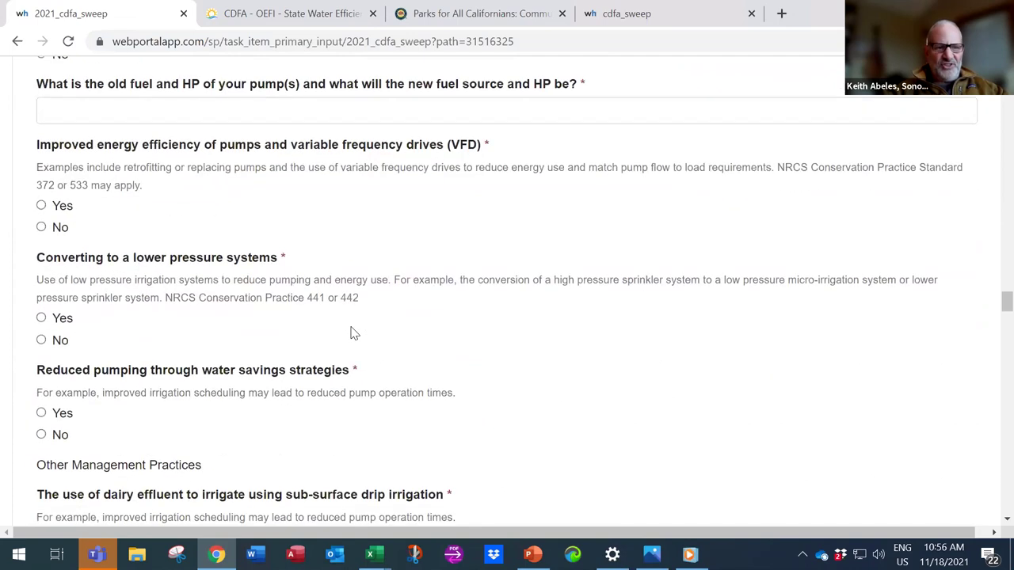
pyautogui.scroll(-2, 354, 333)
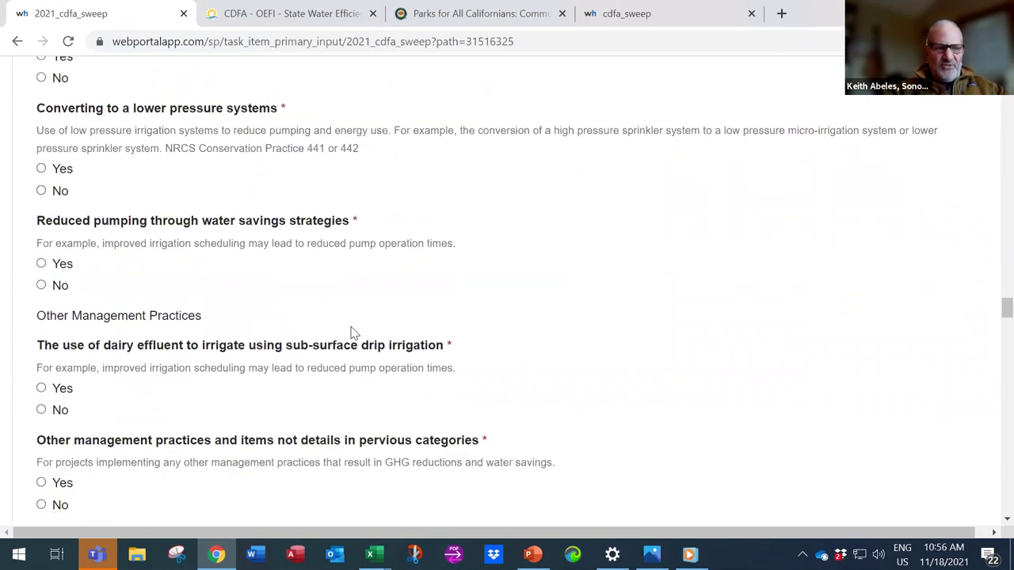
pyautogui.scroll(-4, 354, 332)
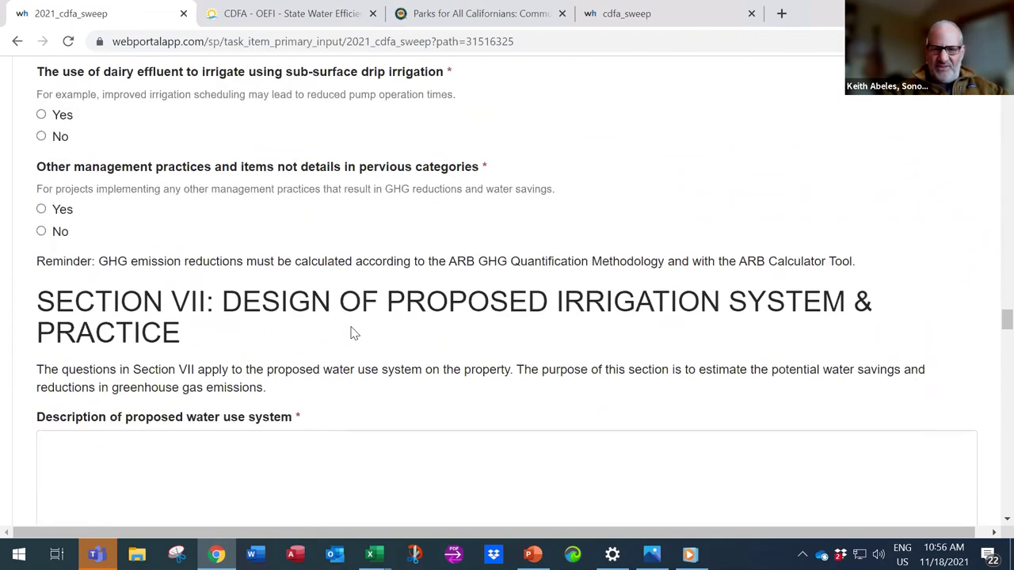
# - Review Section VII's proposed system description, project design upload and budget worksheet attachment, plus the Section VIII project duration question
pyautogui.scroll(-3, 354, 332)
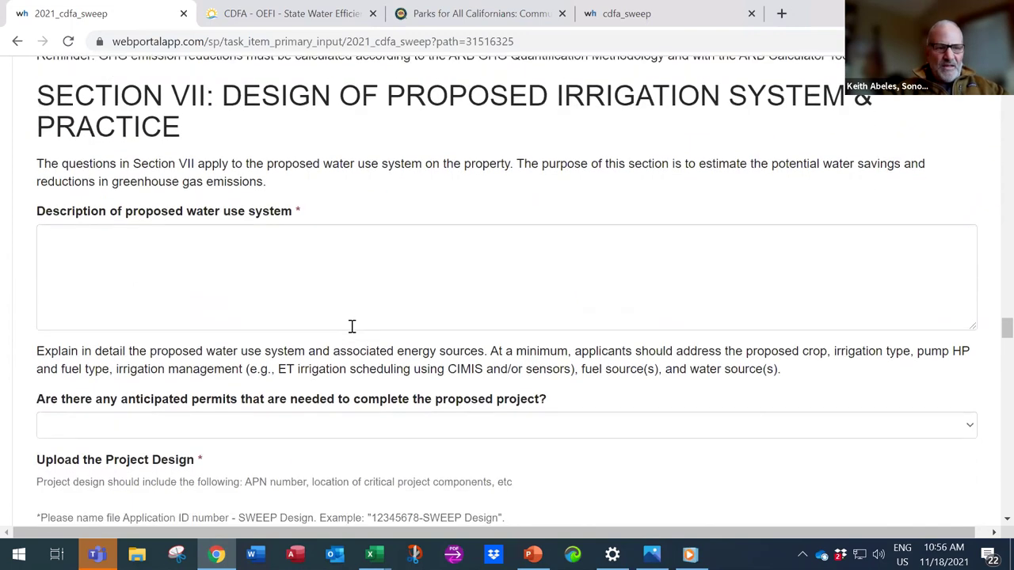
pyautogui.scroll(-1, 351, 326)
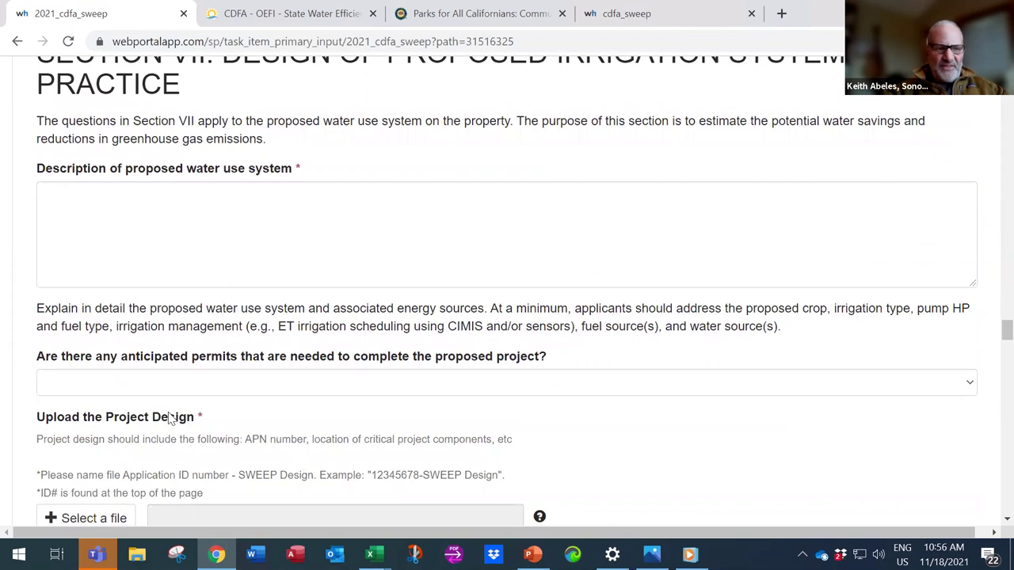
pyautogui.scroll(-3, 172, 415)
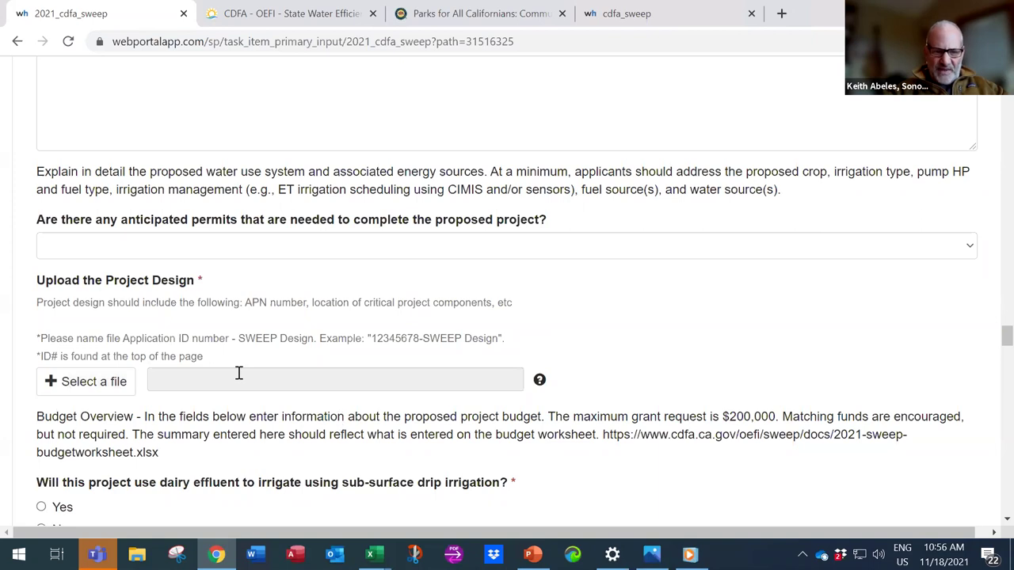
pyautogui.scroll(-1, 622, 385)
pyautogui.scroll(-1, 624, 389)
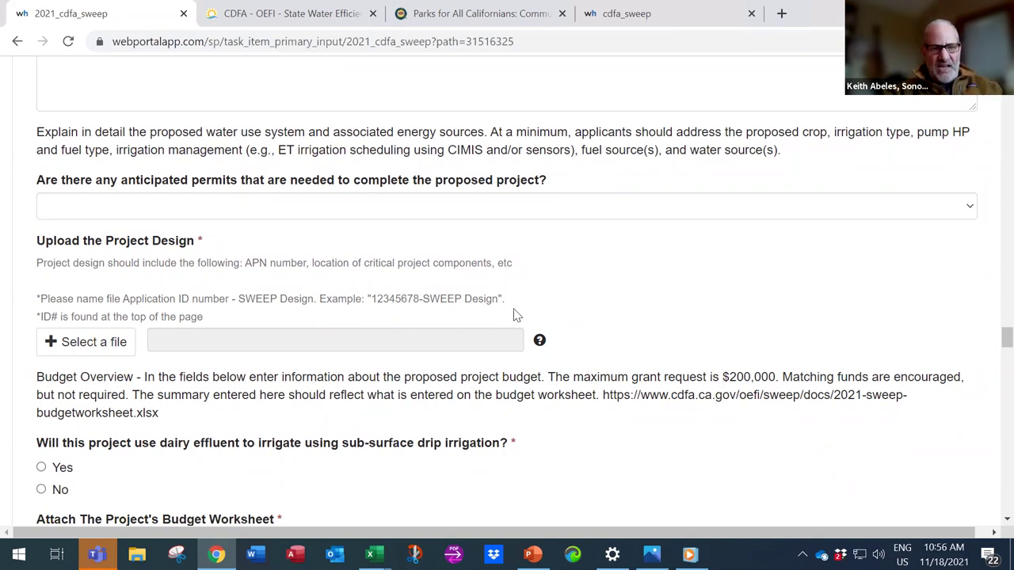
pyautogui.scroll(-2, 677, 314)
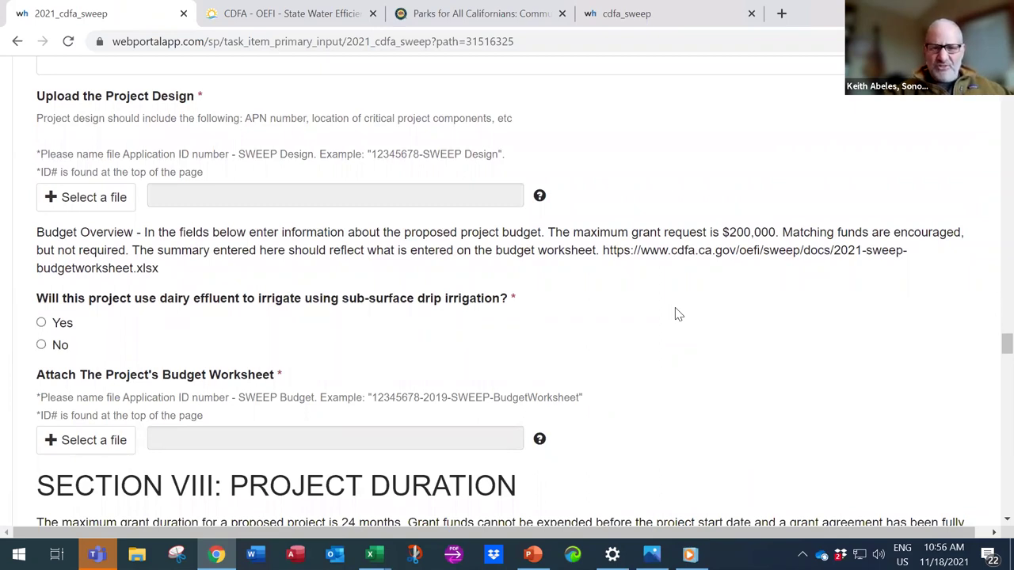
pyautogui.scroll(-2, 677, 315)
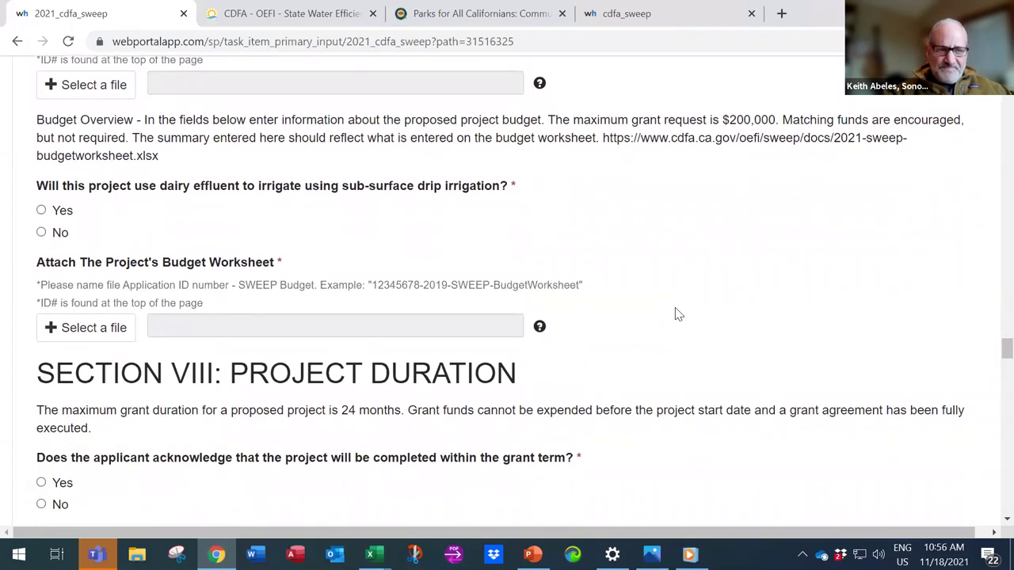
pyautogui.scroll(-1, 677, 314)
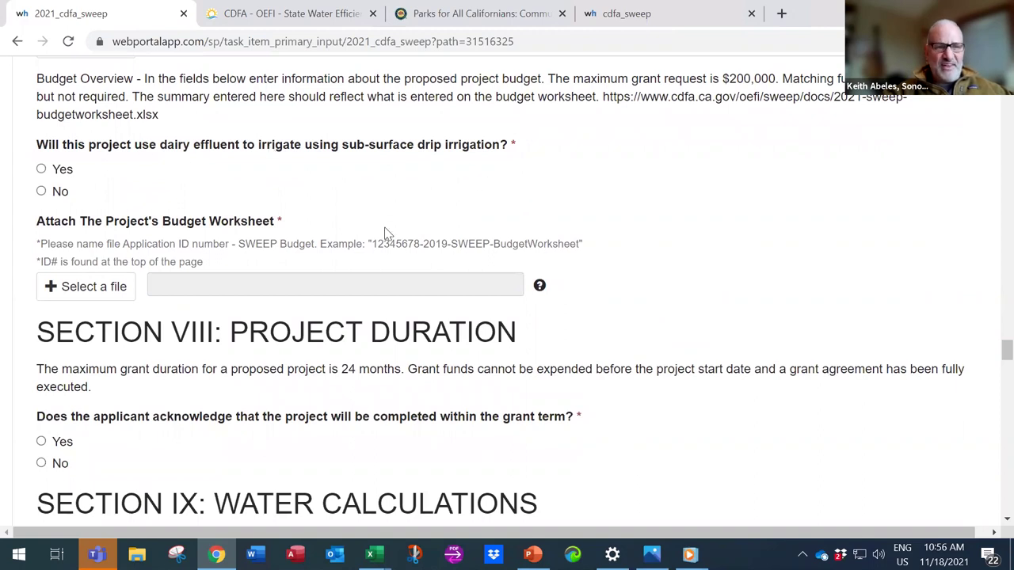
pyautogui.scroll(-3, 601, 252)
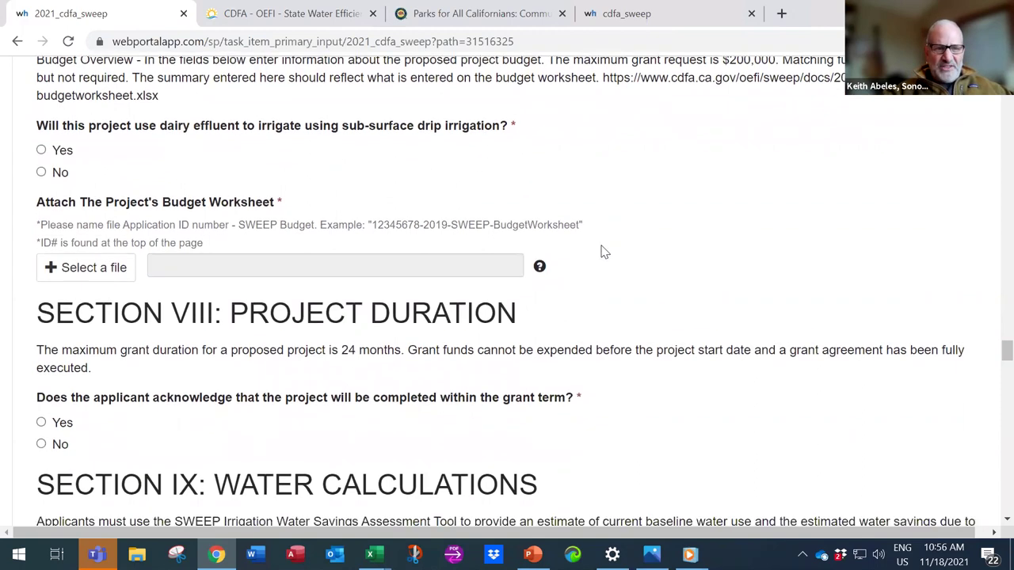
# - Review Section IX's water calculation questions and assessment tool upload, and read the Section X introduction to GHG calculations
pyautogui.scroll(-2, 602, 251)
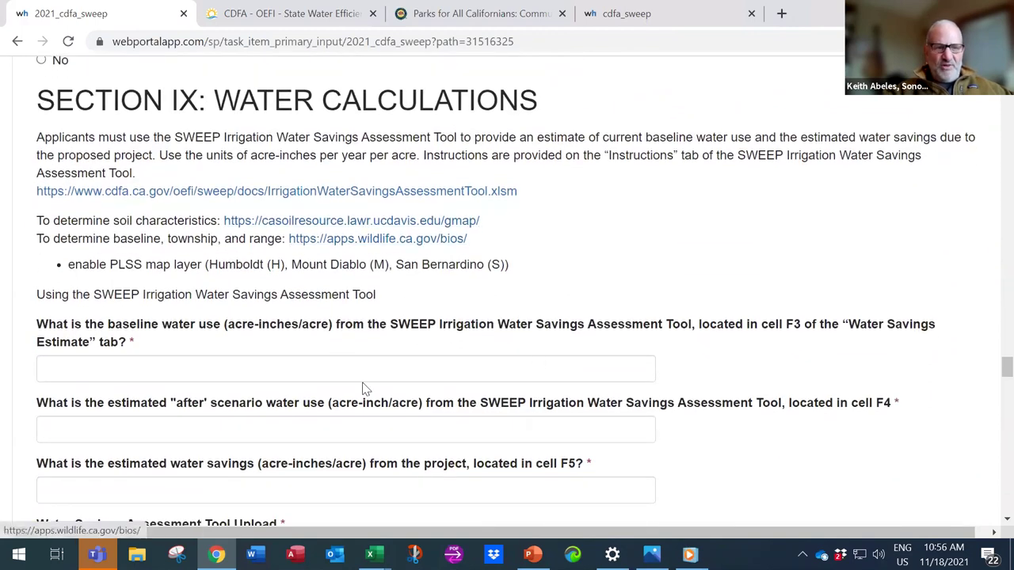
pyautogui.scroll(-1, 362, 389)
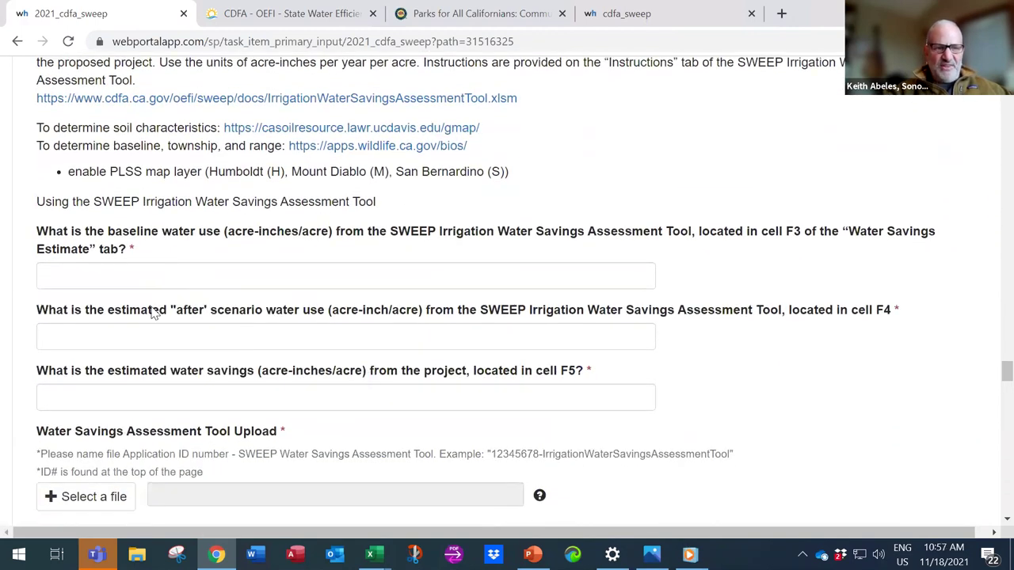
pyautogui.scroll(-1, 477, 438)
pyautogui.scroll(-1, 477, 438)
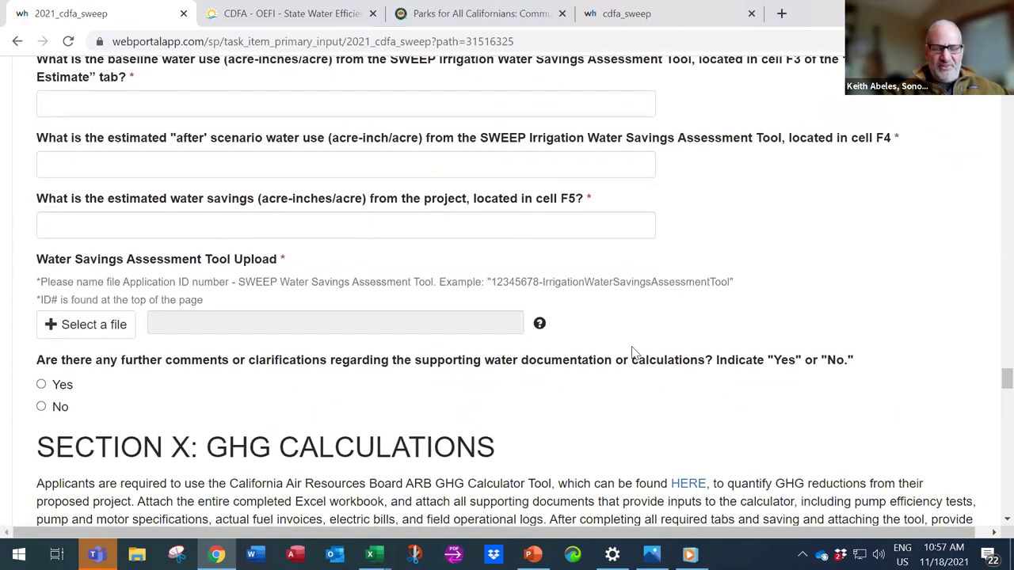
pyautogui.scroll(-2, 634, 352)
pyautogui.scroll(1, 633, 352)
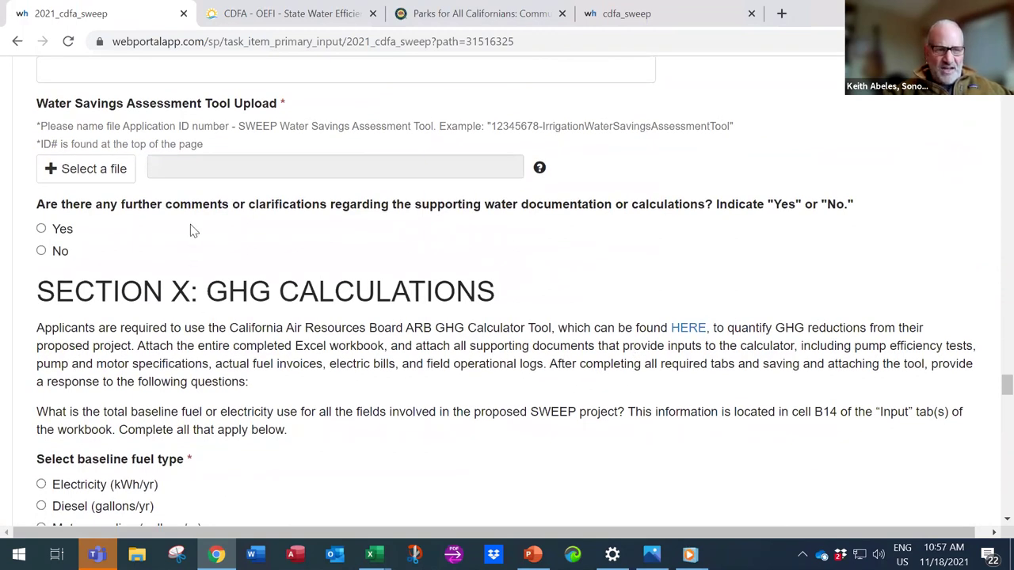
# - Review Section X's baseline fuel types, energy document and pump test attachments, emission reduction per acre field and ARB GHG Calculator upload
pyautogui.scroll(-5, 314, 317)
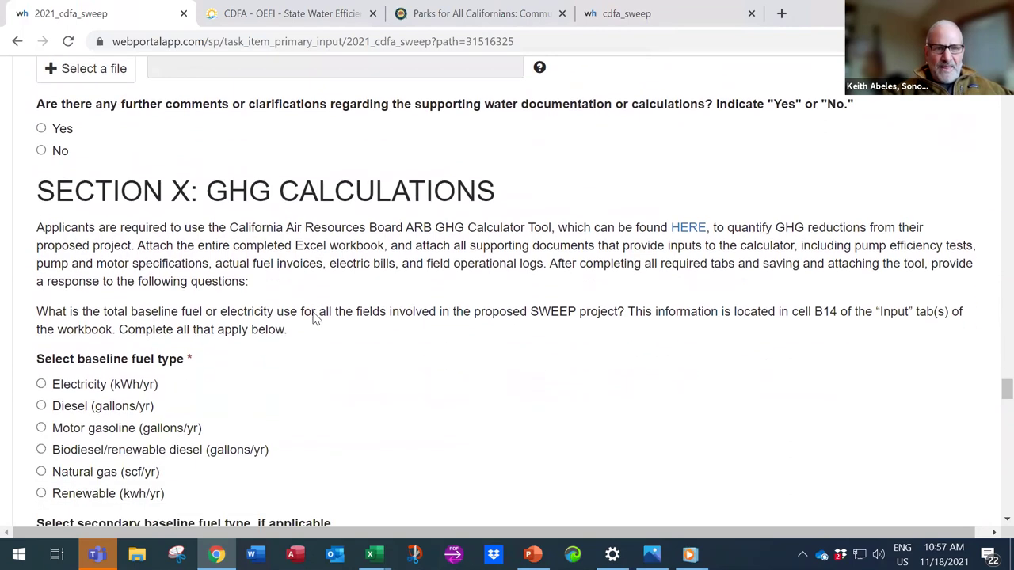
pyautogui.scroll(-6, 314, 319)
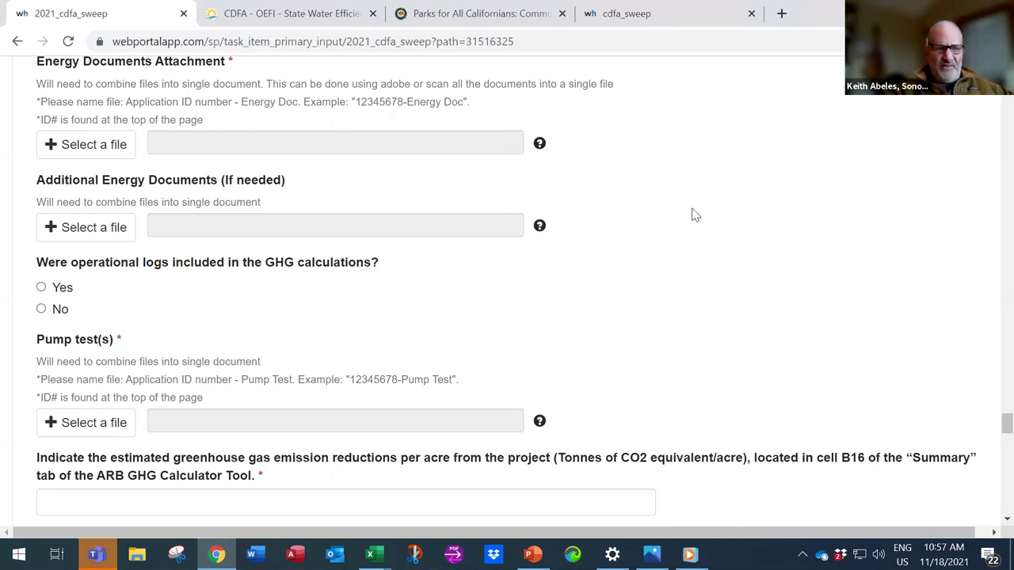
pyautogui.scroll(-3, 691, 215)
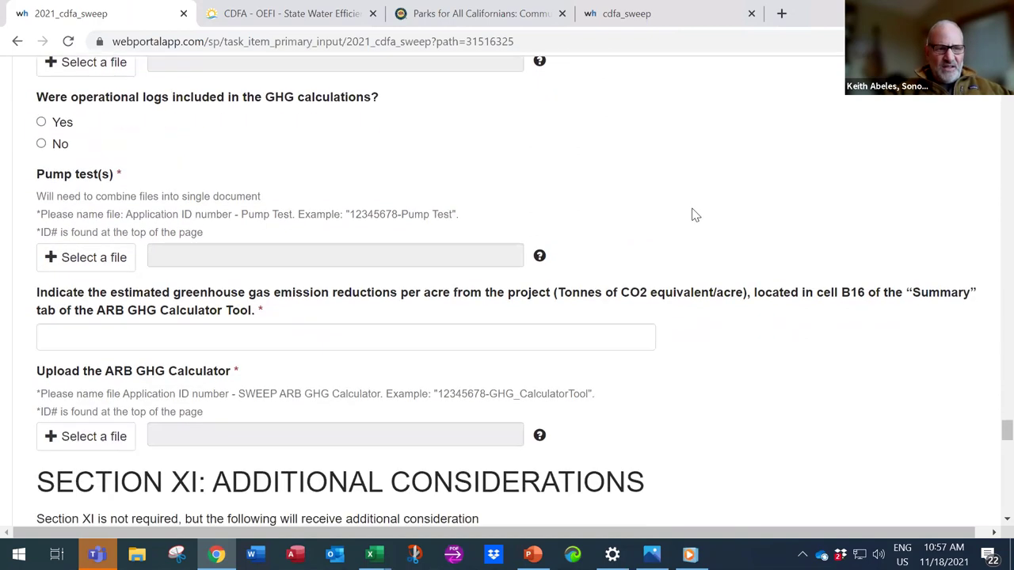
pyautogui.scroll(-2, 691, 215)
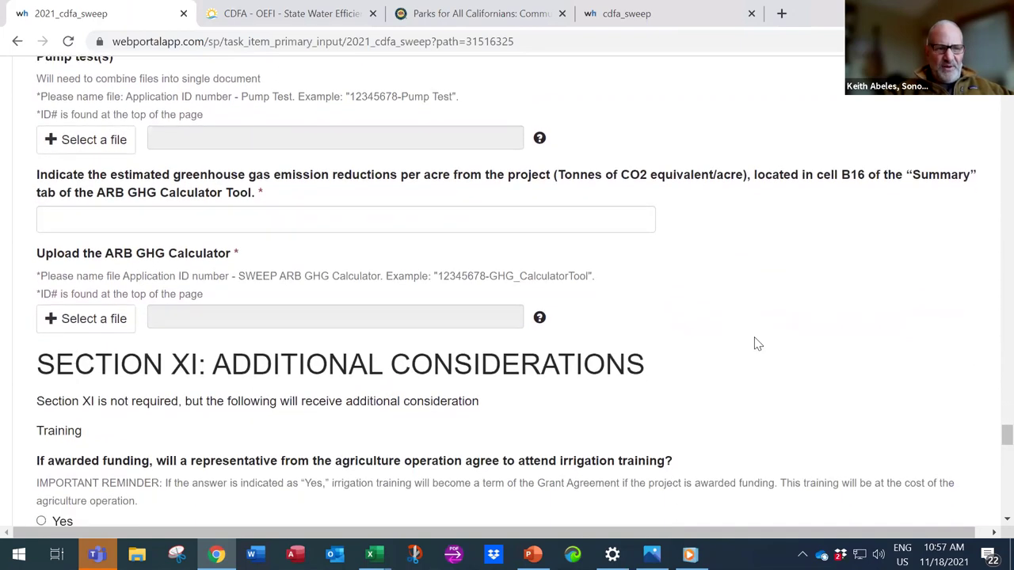
pyautogui.scroll(-2, 755, 343)
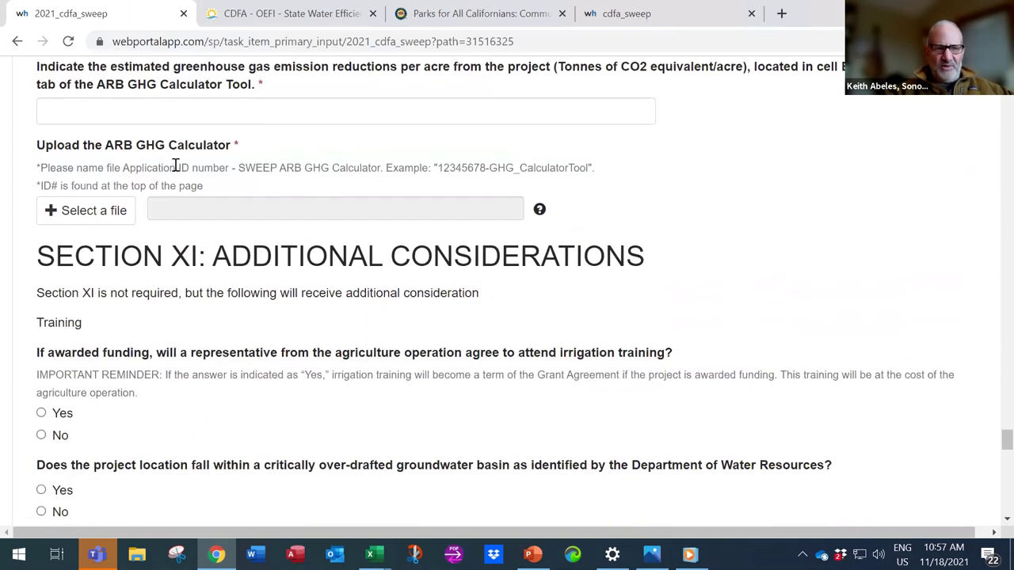
# - Review Section XI's additional considerations on irrigation training, critically over-drafted groundwater basins and soil management practices
pyautogui.scroll(-3, 565, 310)
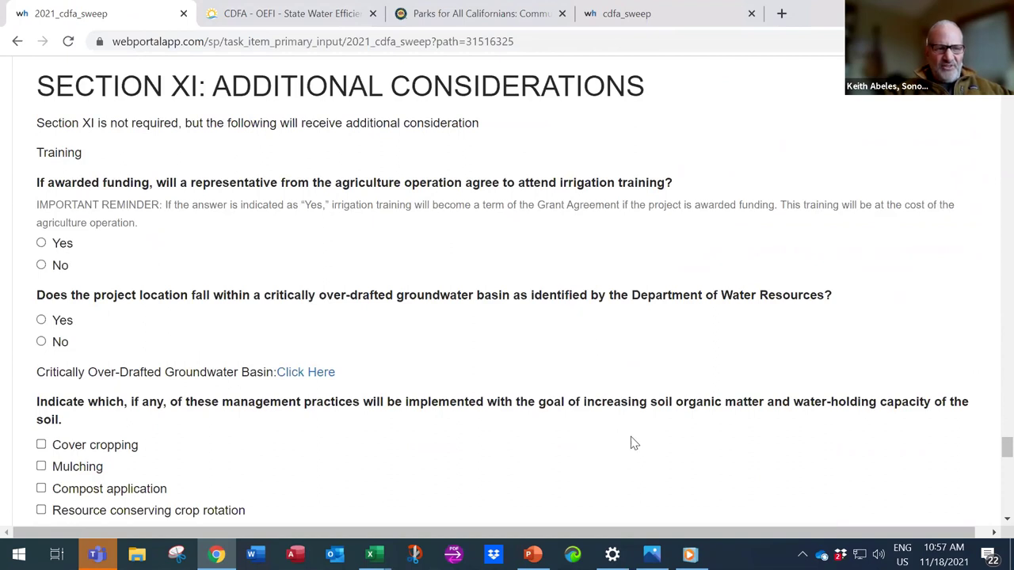
pyautogui.scroll(-1, 631, 443)
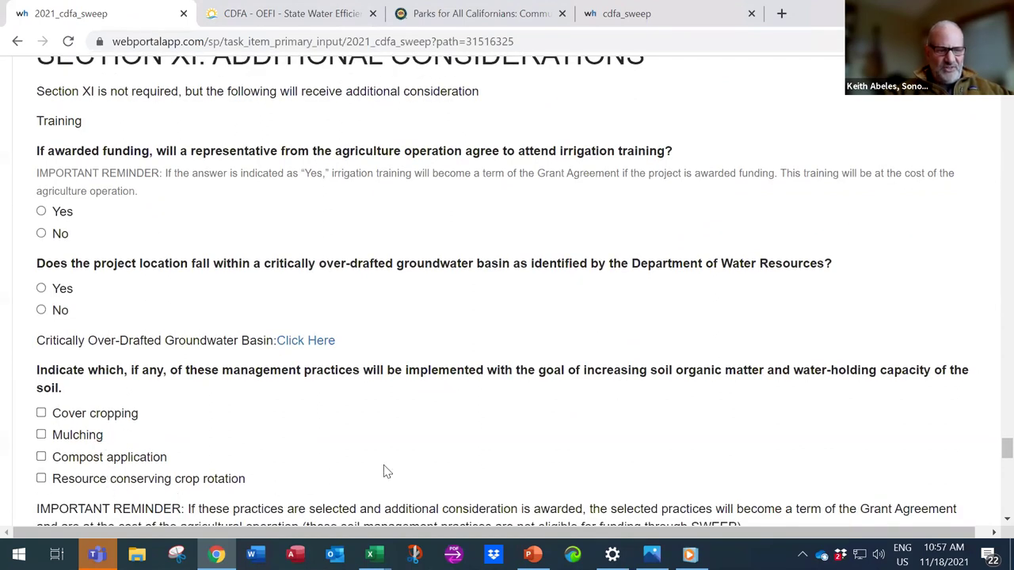
pyautogui.scroll(-1, 385, 470)
pyautogui.scroll(-3, 385, 471)
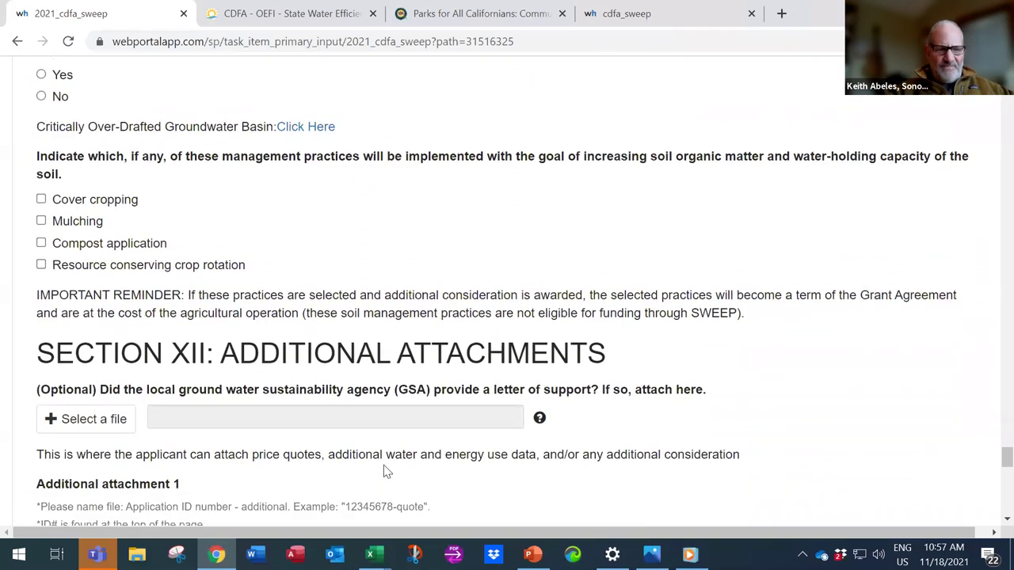
# - Review Section XII's optional GSA support letter upload and the four additional attachment and description fields
pyautogui.scroll(-4, 385, 471)
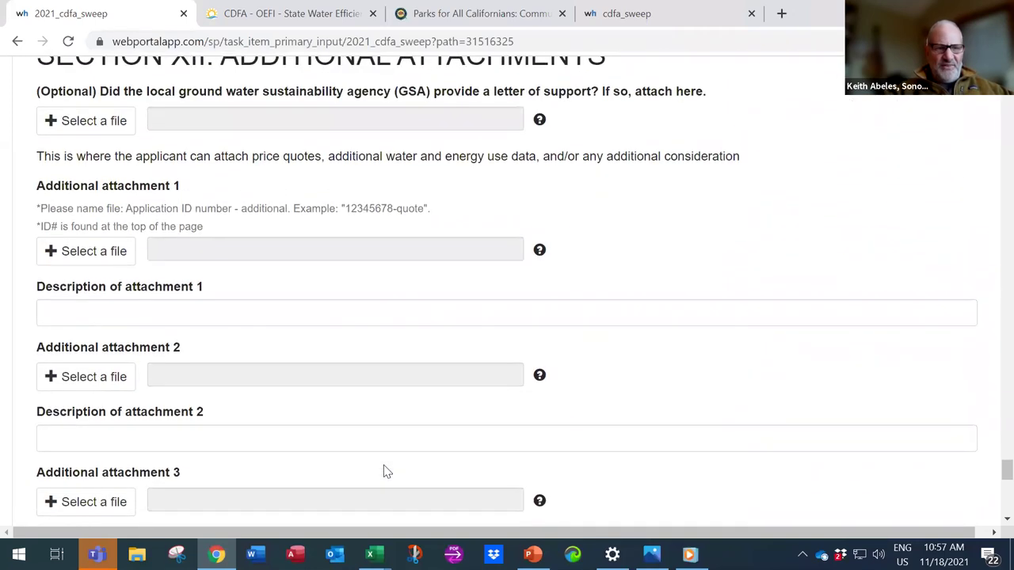
pyautogui.scroll(-1, 386, 471)
pyautogui.scroll(1, 386, 471)
pyautogui.scroll(3, 383, 471)
pyautogui.scroll(-10, 384, 470)
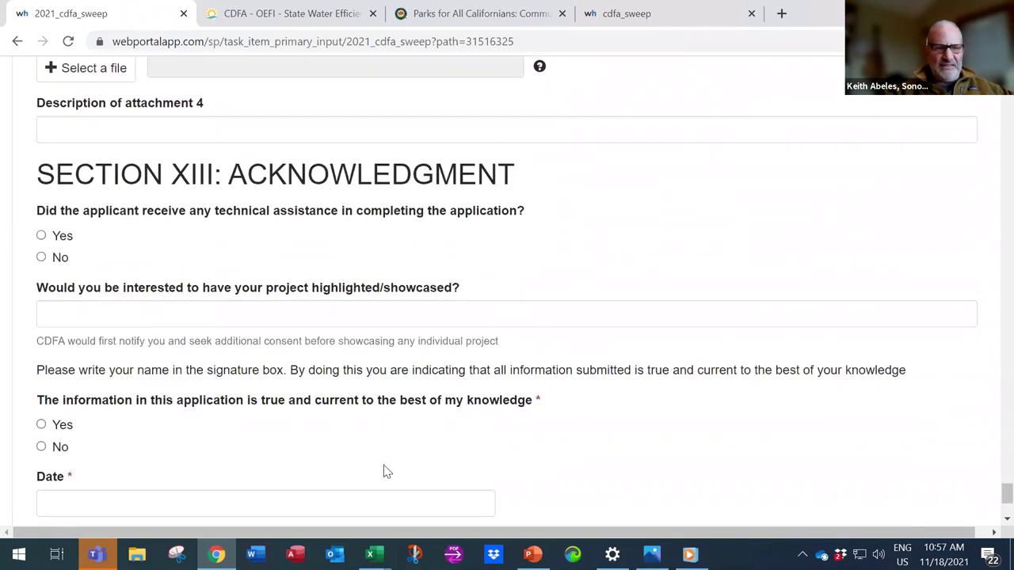
pyautogui.scroll(3, 386, 471)
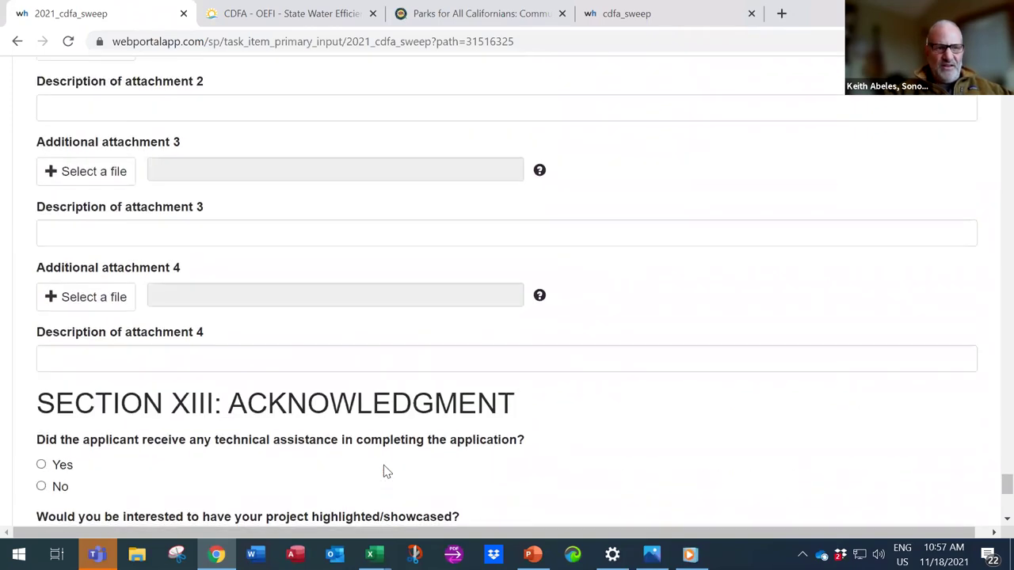
pyautogui.scroll(-3, 383, 470)
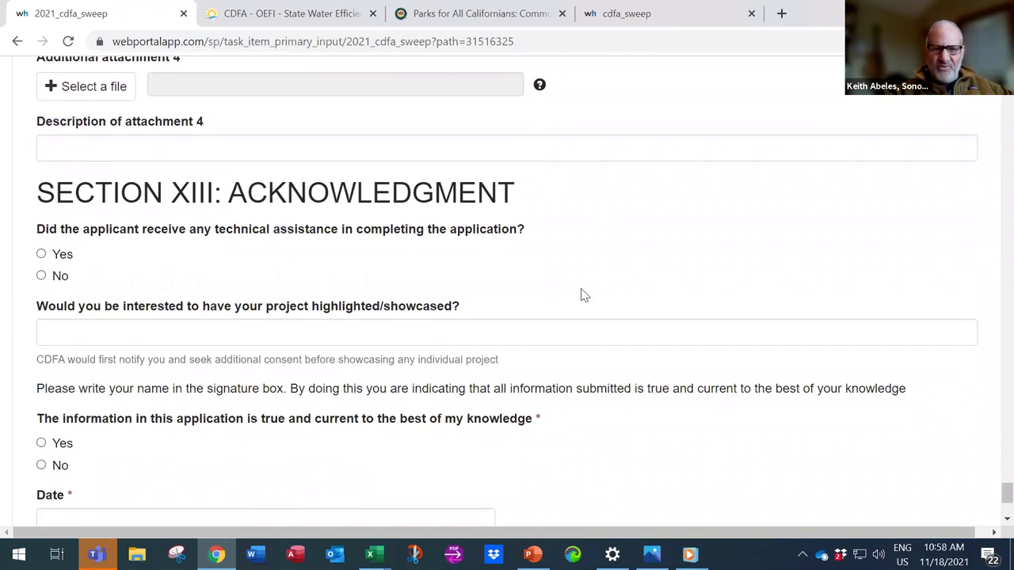
# - Review Section XIII's technical assistance, project showcase, acknowledgment and date fields, and save the application as a draft
pyautogui.scroll(-1, 581, 294)
pyautogui.scroll(-1, 581, 290)
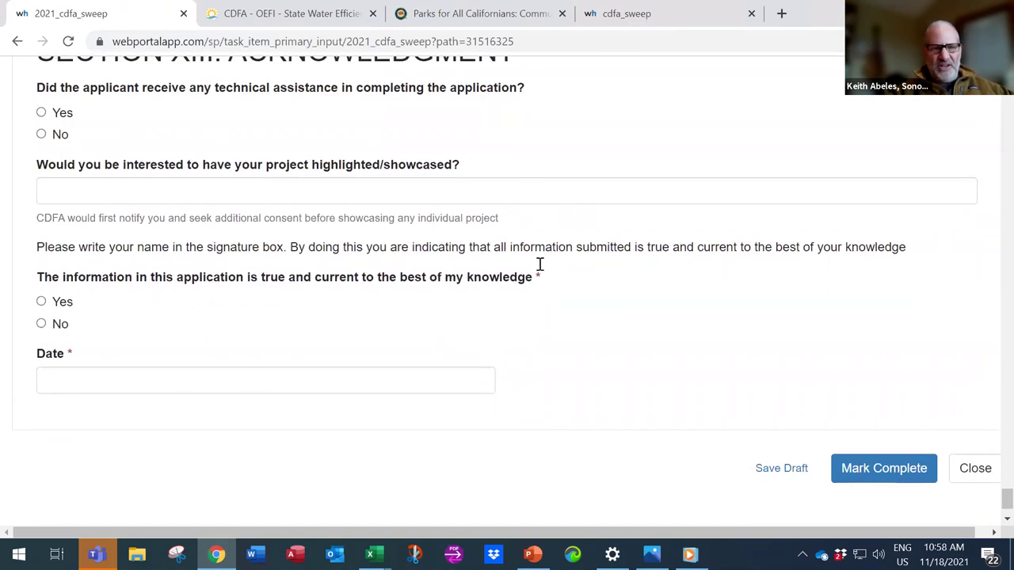
pyautogui.scroll(-1, 557, 319)
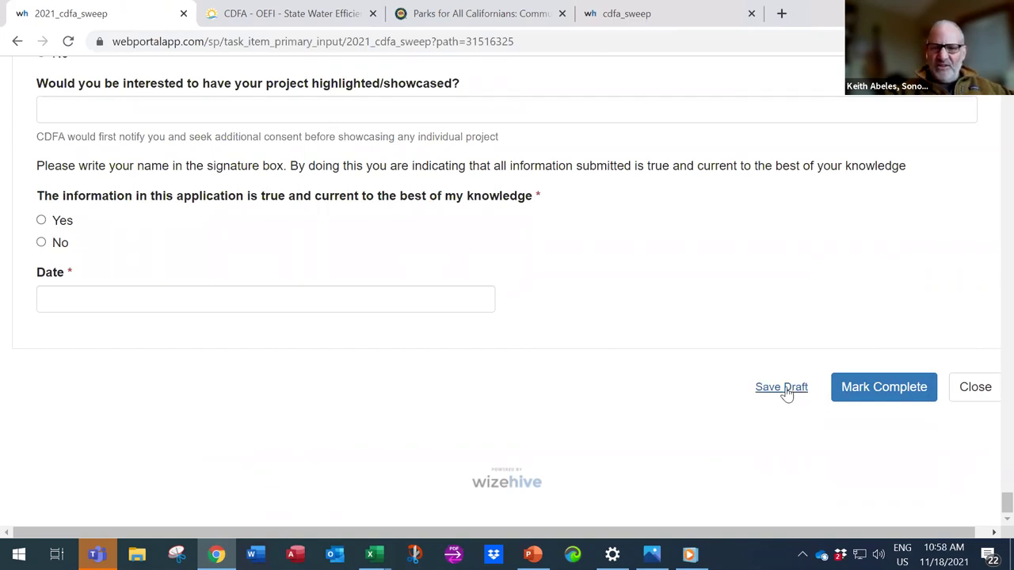
pyautogui.click(756, 388)
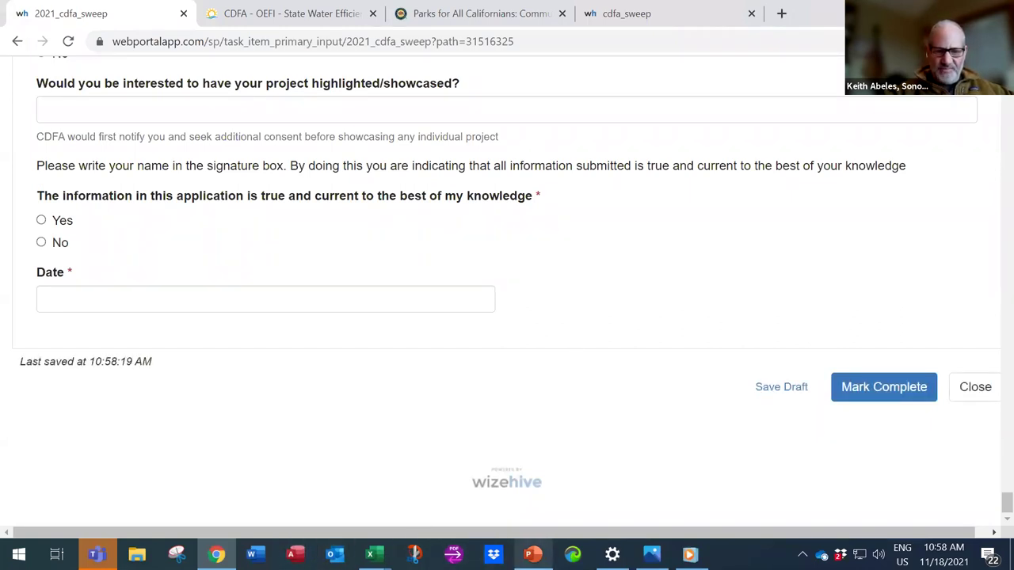
# - Switch to the PowerPoint SWEEP presentation and start the slide show from the Awardee Requirements slide
pyautogui.click(532, 554)
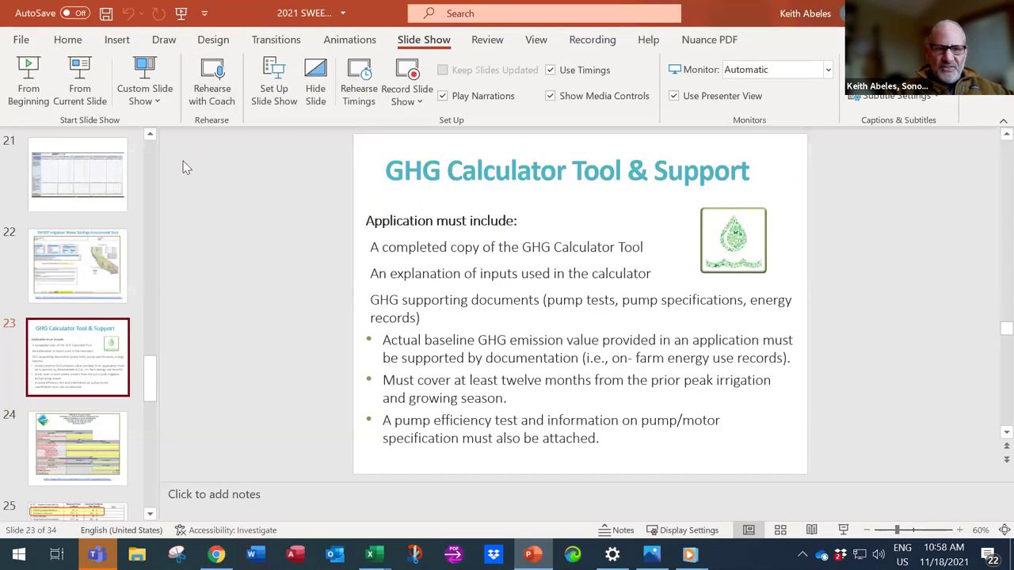
pyautogui.scroll(-6, 72, 336)
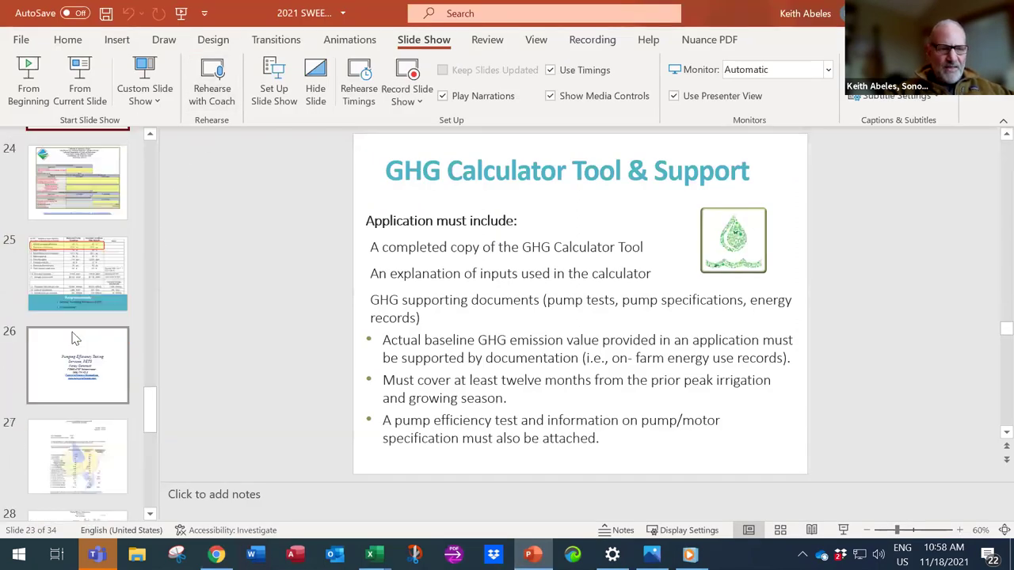
pyautogui.scroll(-5, 73, 337)
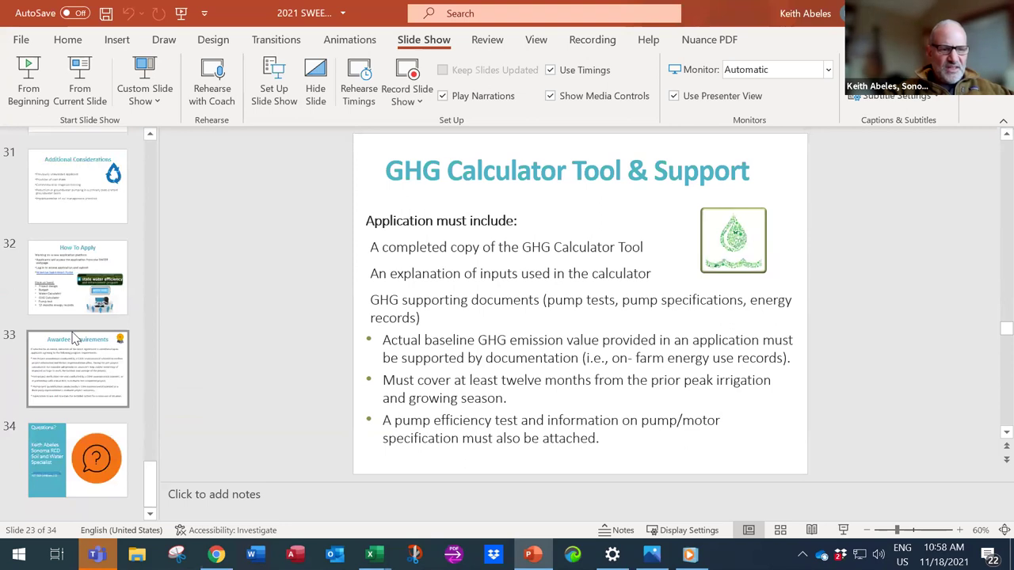
pyautogui.click(60, 365)
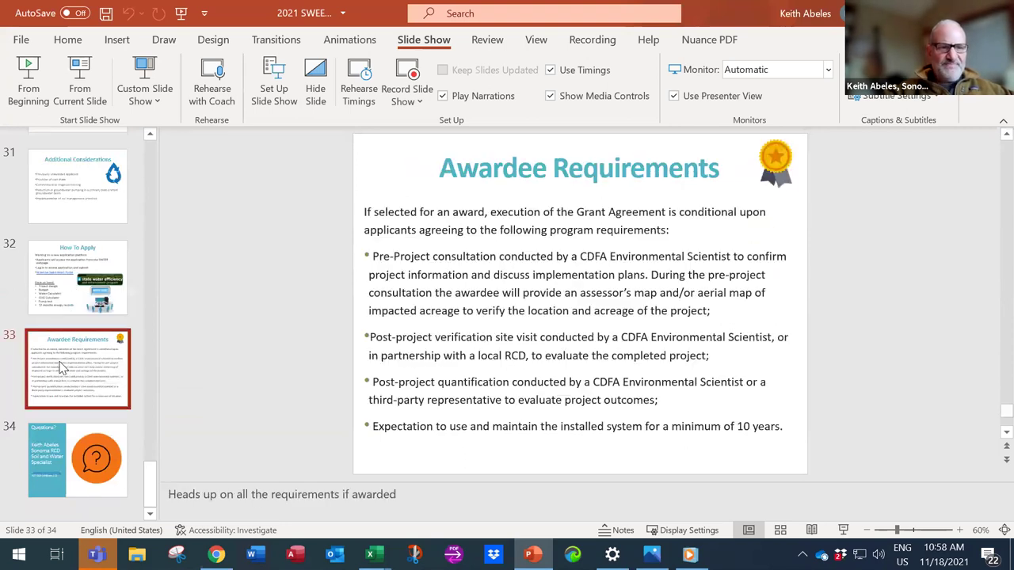
pyautogui.click(80, 79)
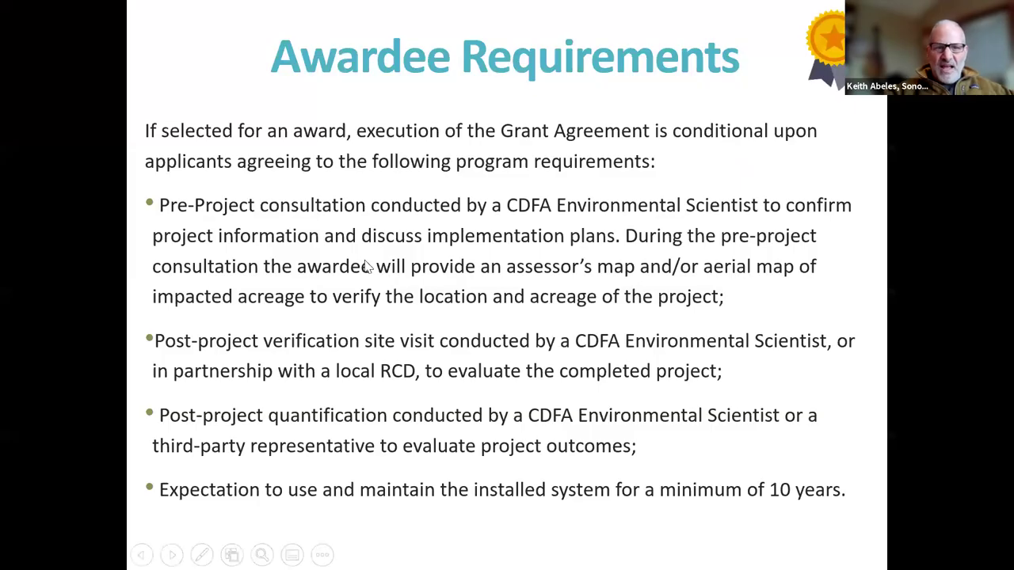
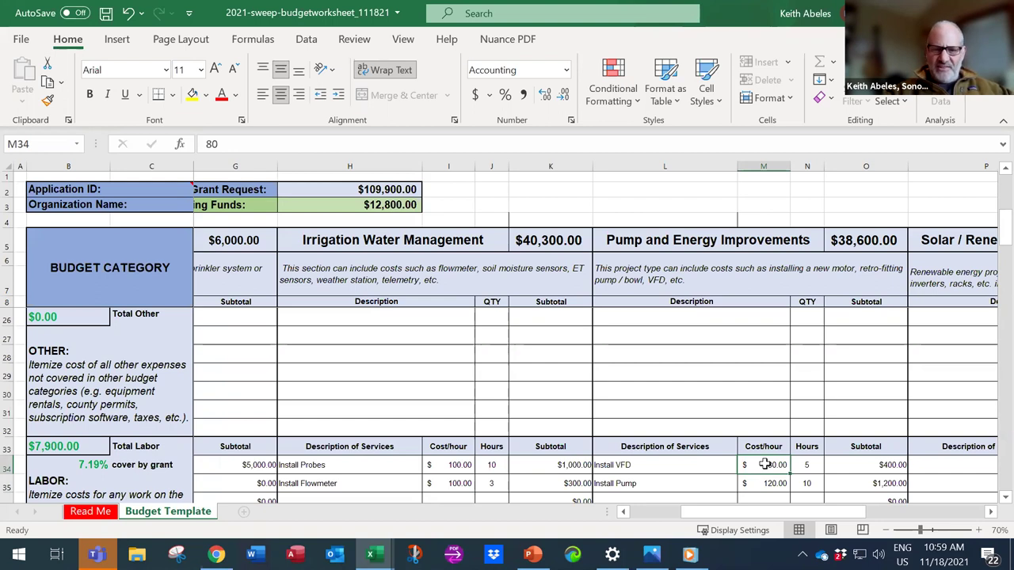
# - Review the supplies, labor and matching funds rows for irrigation water management and pump improvements in the budget template
pyautogui.press('Down')
pyautogui.press('Down')
pyautogui.press('Down')
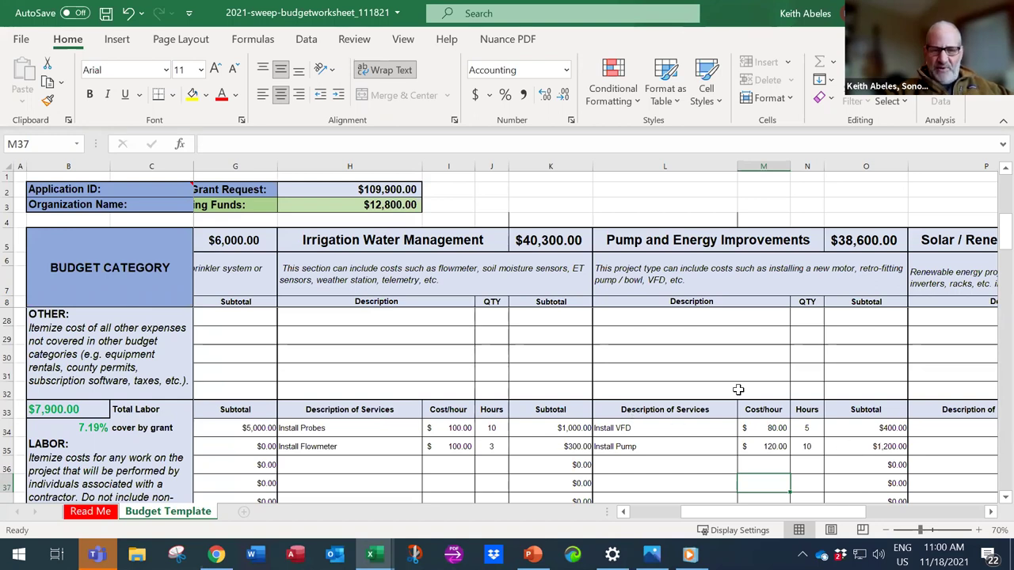
pyautogui.scroll(6, 742, 374)
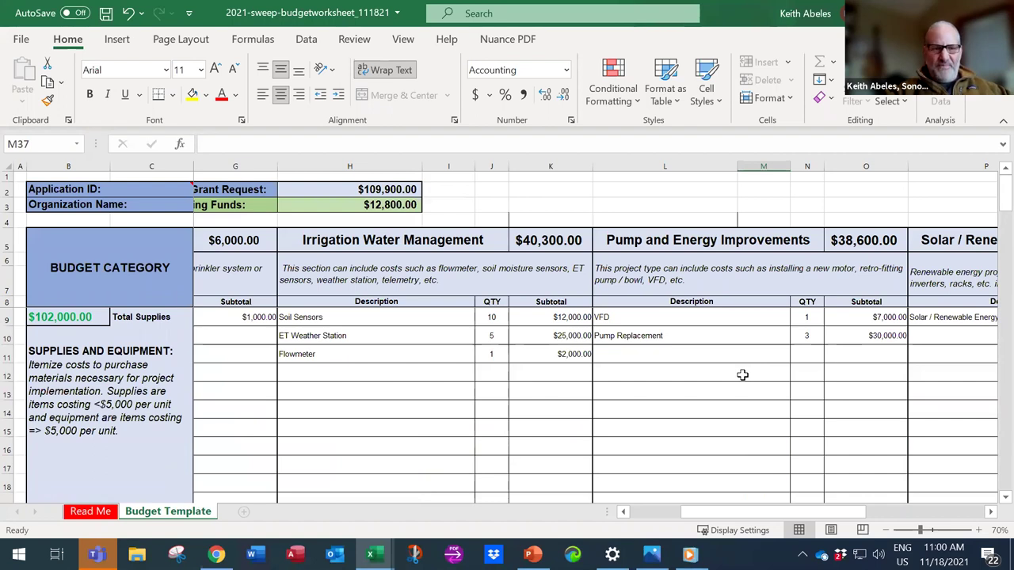
pyautogui.scroll(-10, 742, 375)
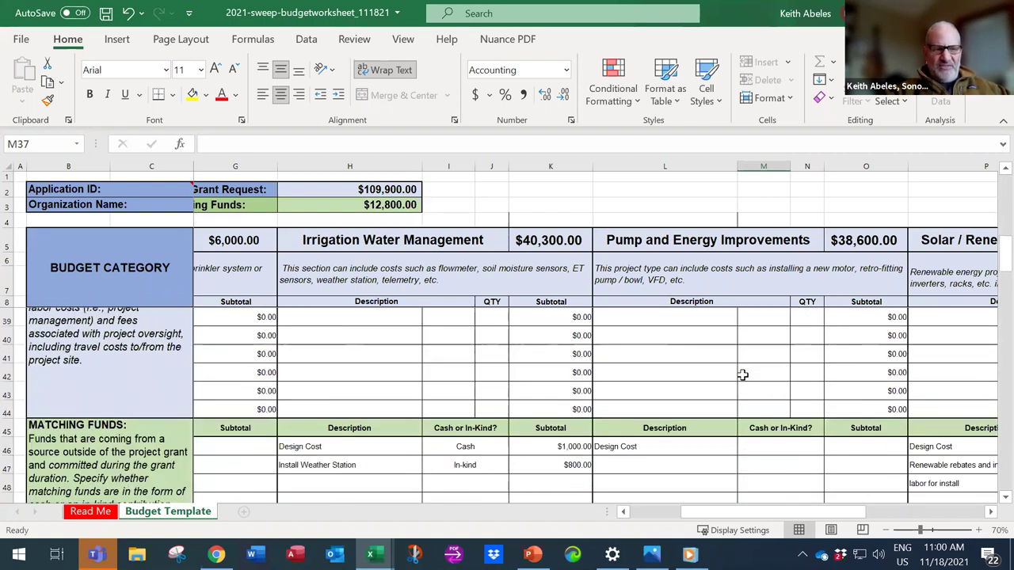
pyautogui.scroll(1, 742, 375)
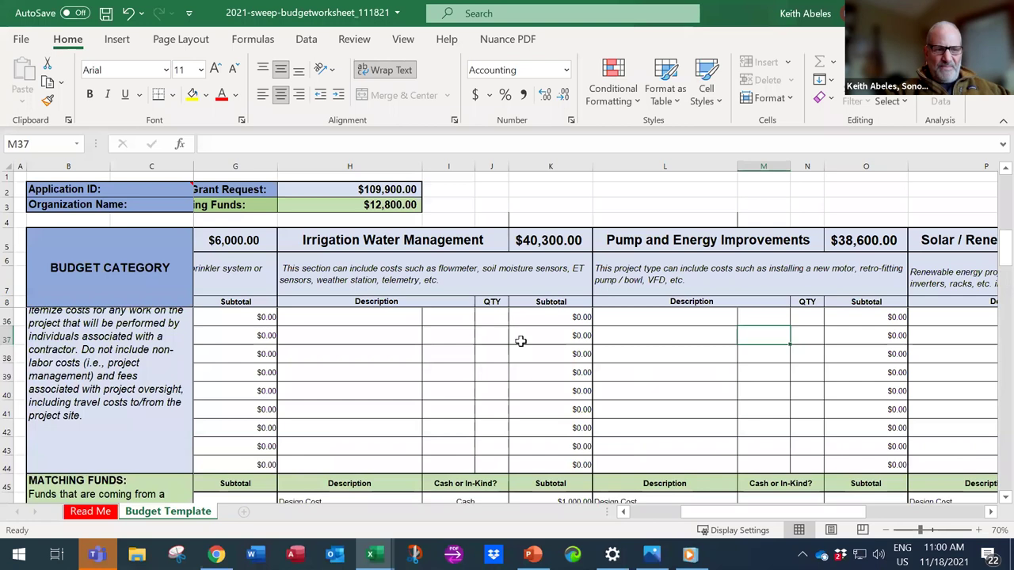
pyautogui.scroll(1, 520, 340)
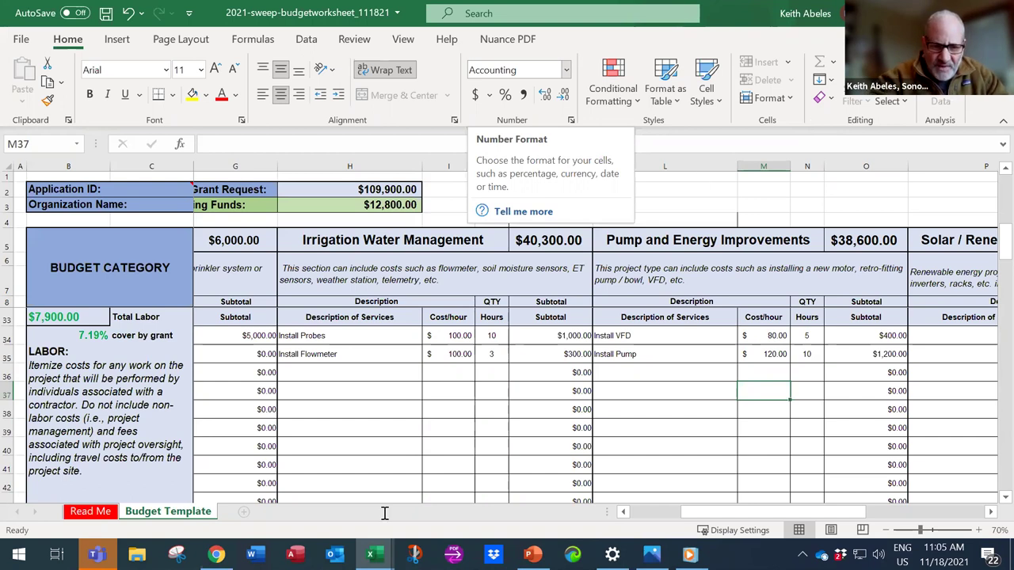
# - Switch to the GHG_CalculatorTool-111821 workbook and examine the renewable energy capacity field on the Inputs - 1 sheet
pyautogui.moveTo(372, 546)
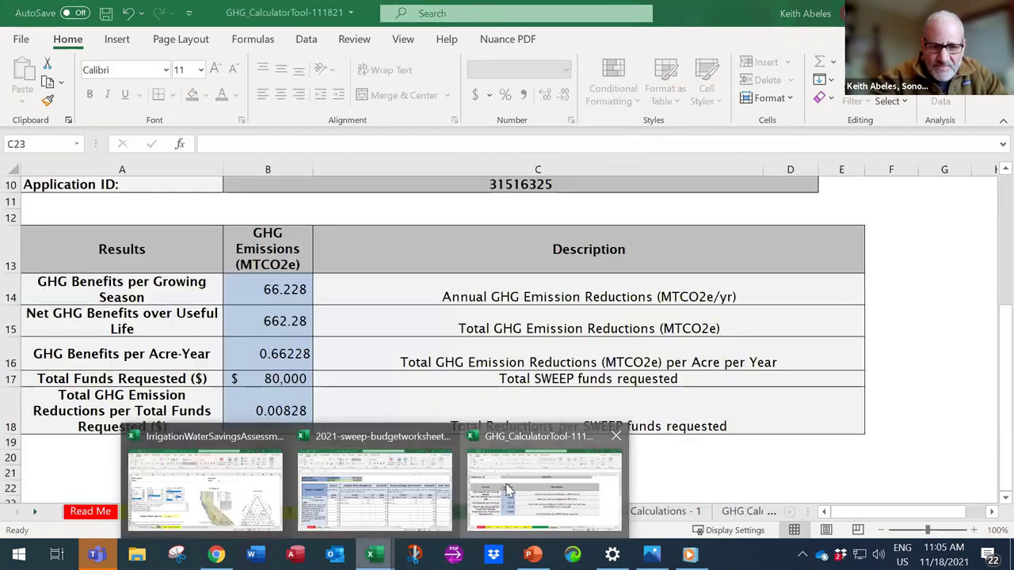
pyautogui.click(480, 486)
pyautogui.click(168, 512)
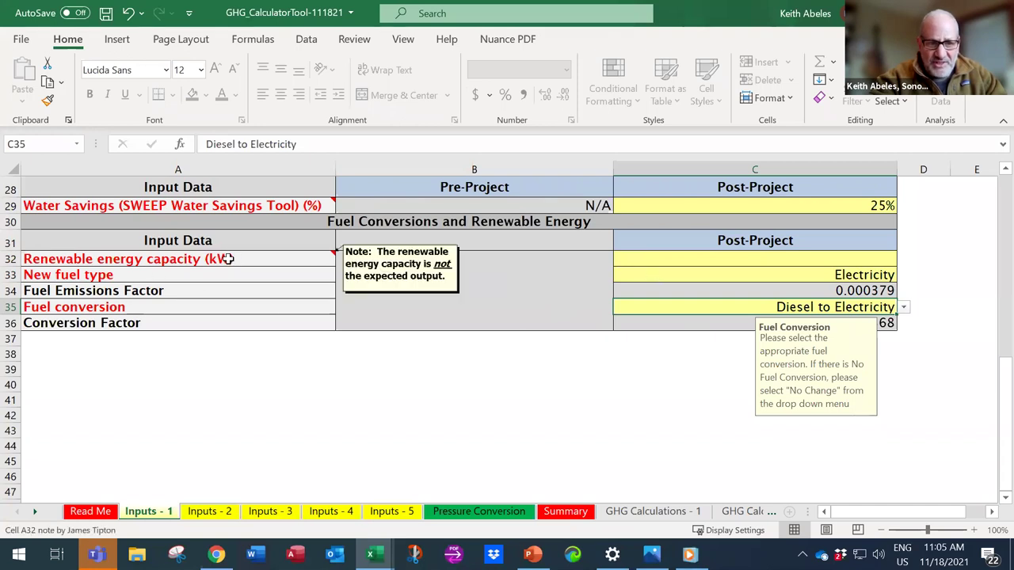
pyautogui.click(707, 259)
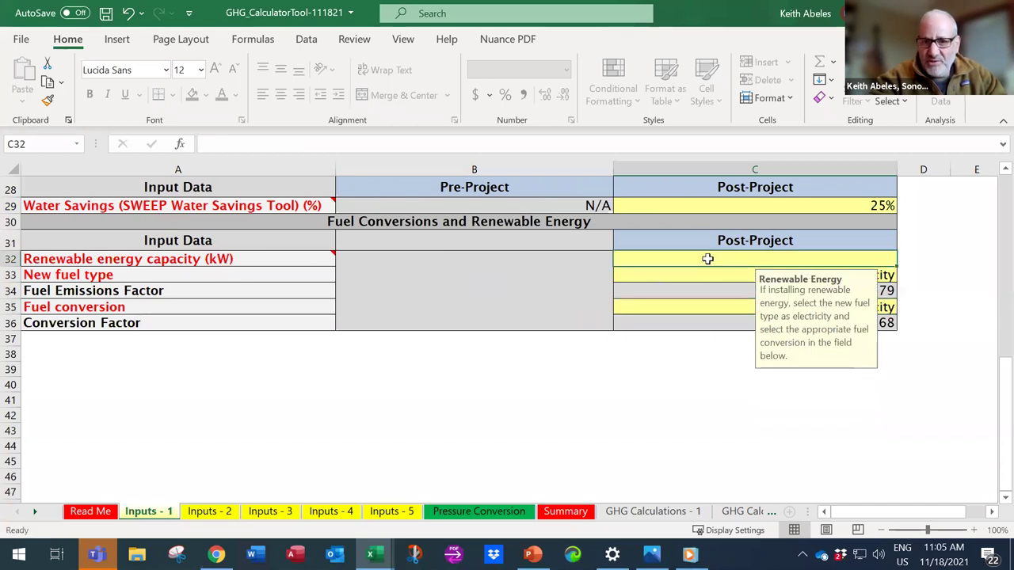
pyautogui.click(583, 446)
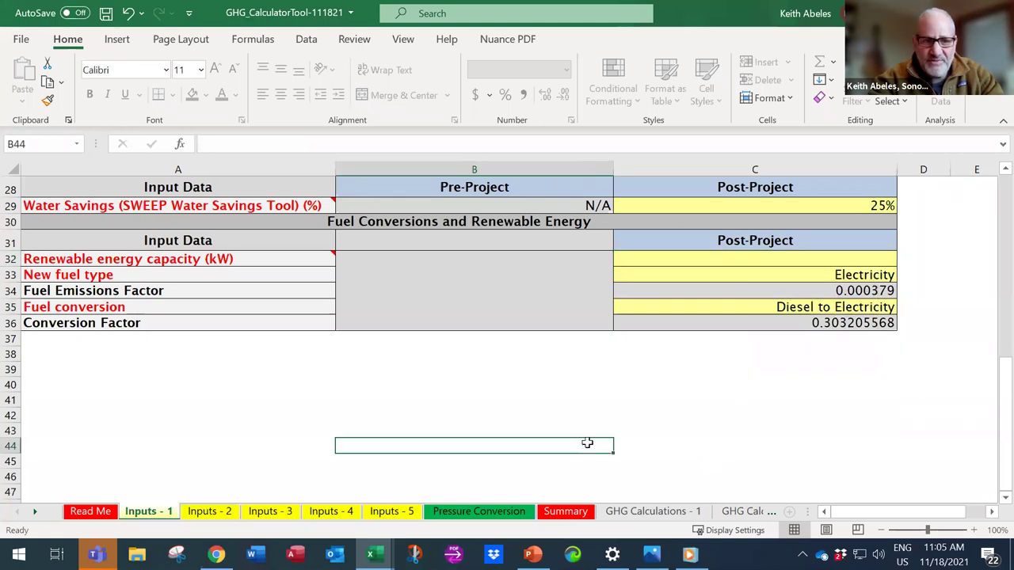
pyautogui.click(780, 256)
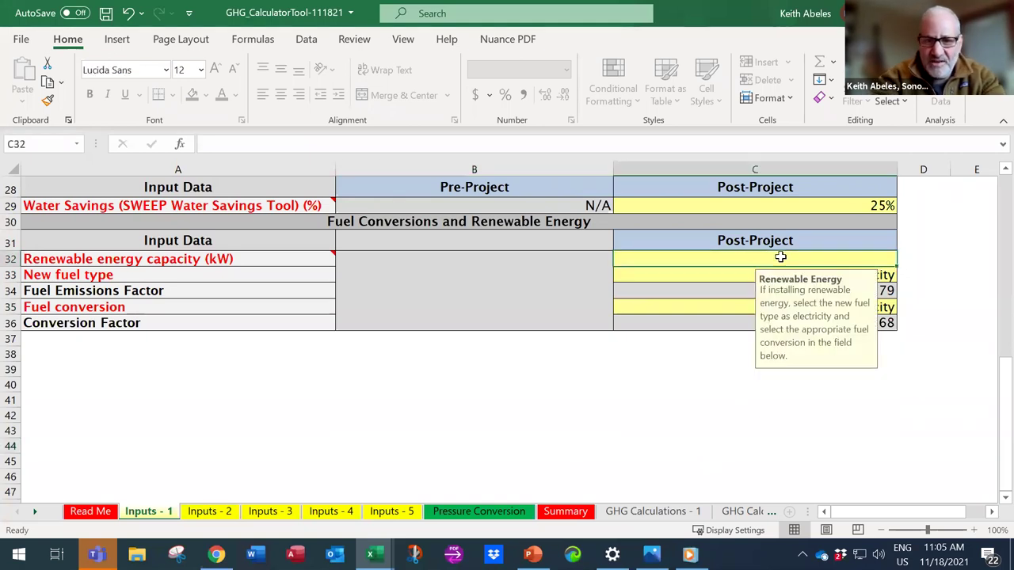
pyautogui.write('50')
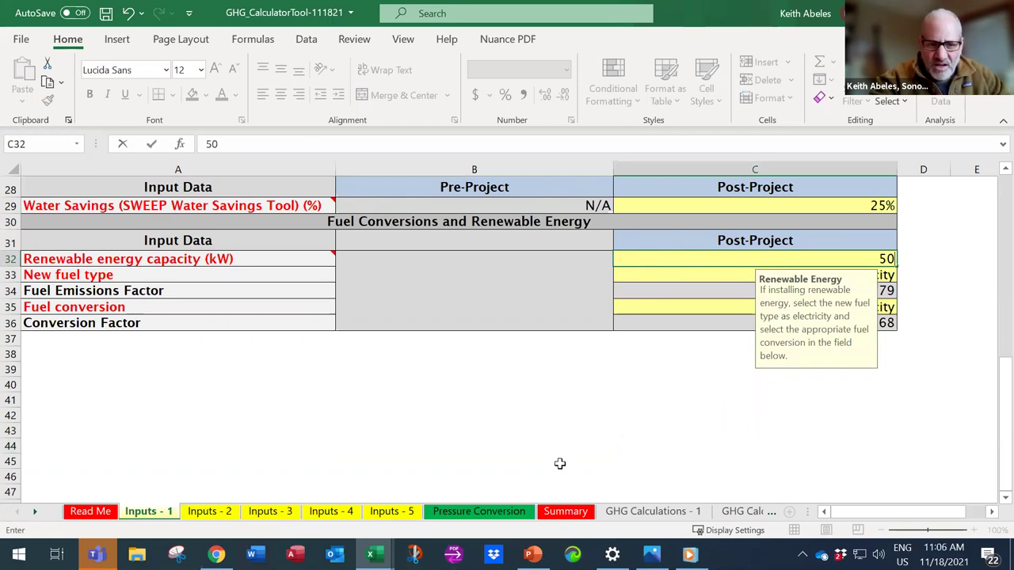
pyautogui.press('BackSpace')
pyautogui.press('BackSpace')
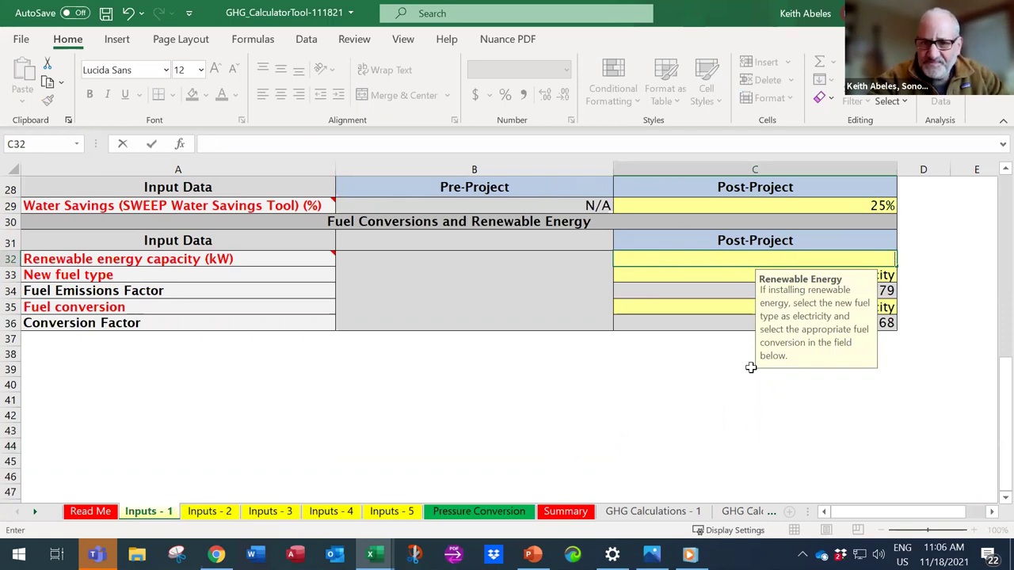
# - Set the post-project renewable energy capacity to 50 kW on Inputs - 1, comparing the Summary sheet's GHG results before and after
pyautogui.click(565, 511)
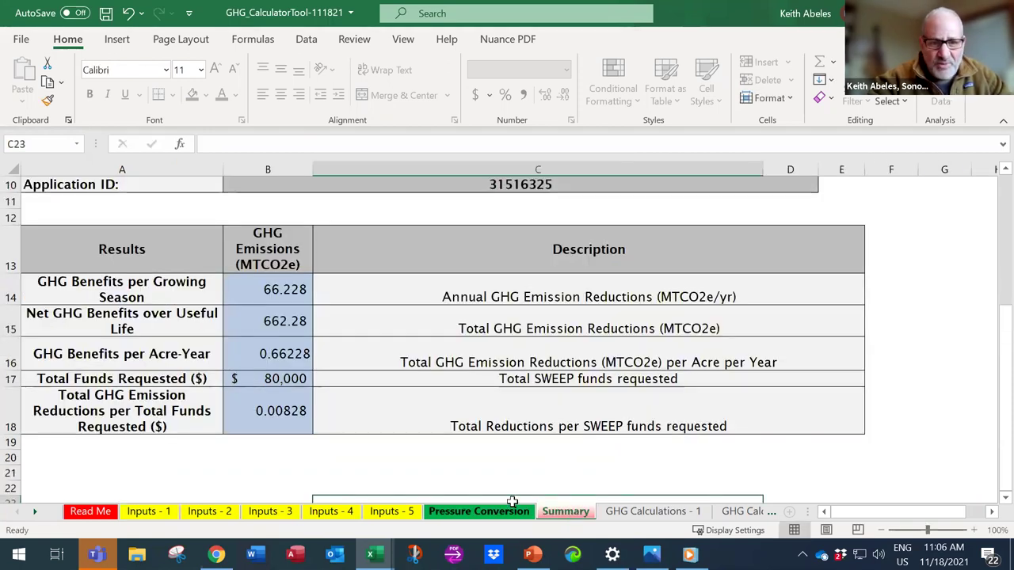
pyautogui.click(148, 512)
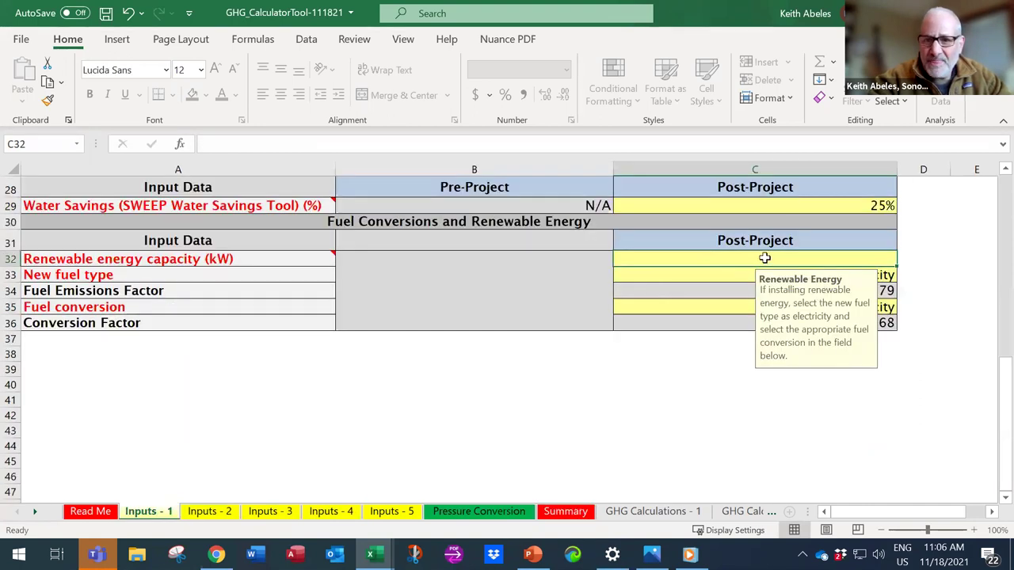
pyautogui.write('50')
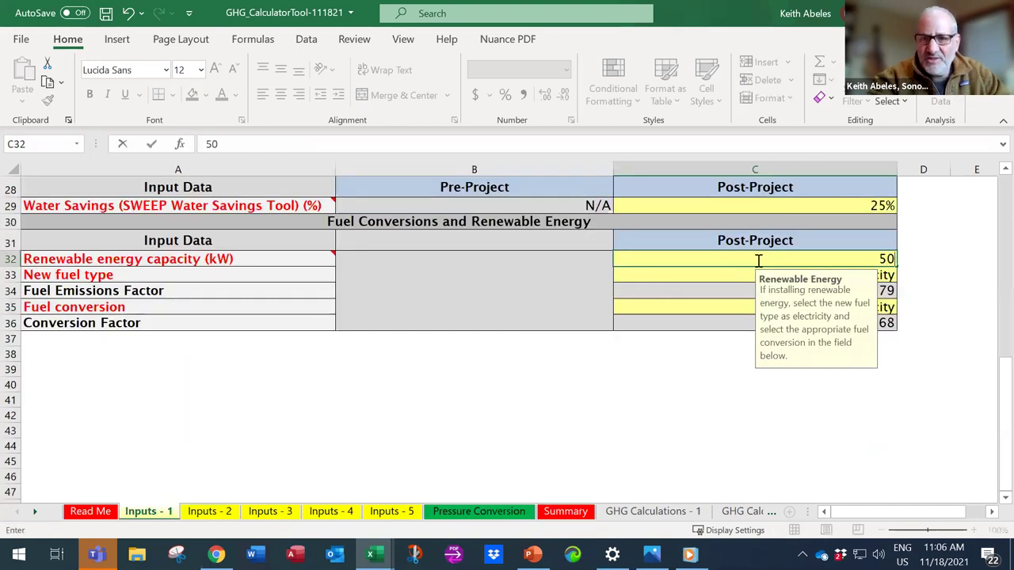
pyautogui.press('Return')
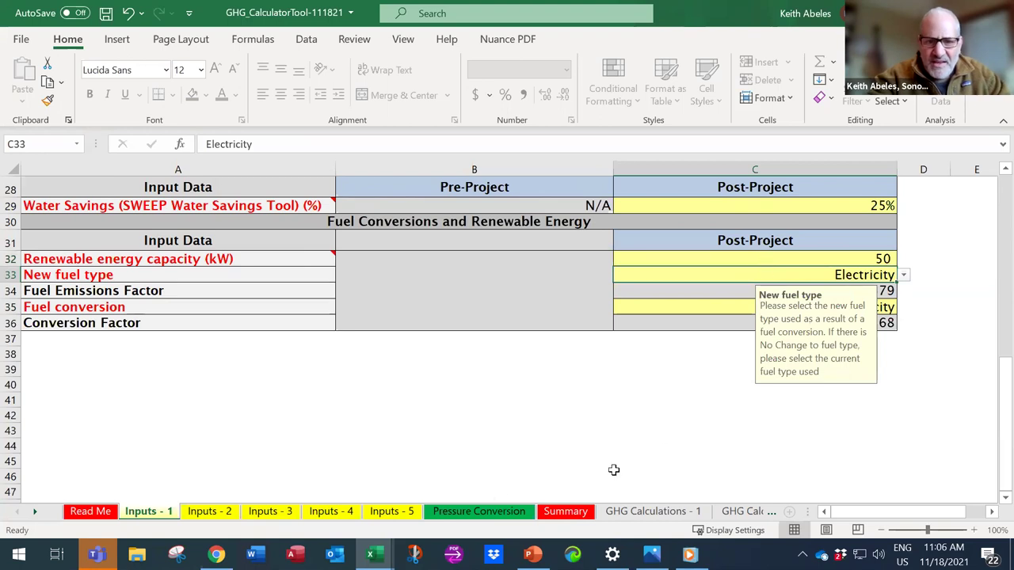
pyautogui.click(566, 512)
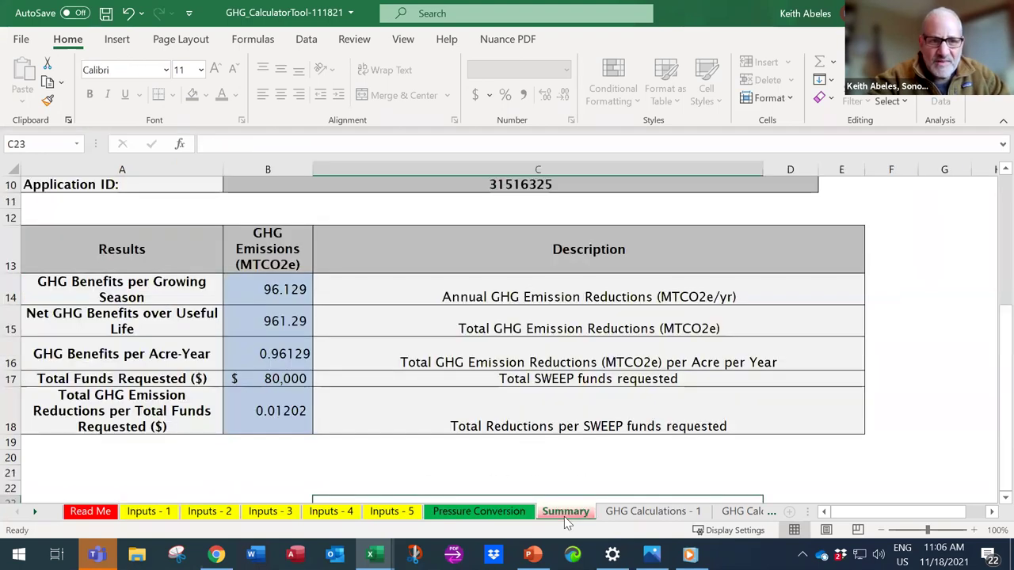